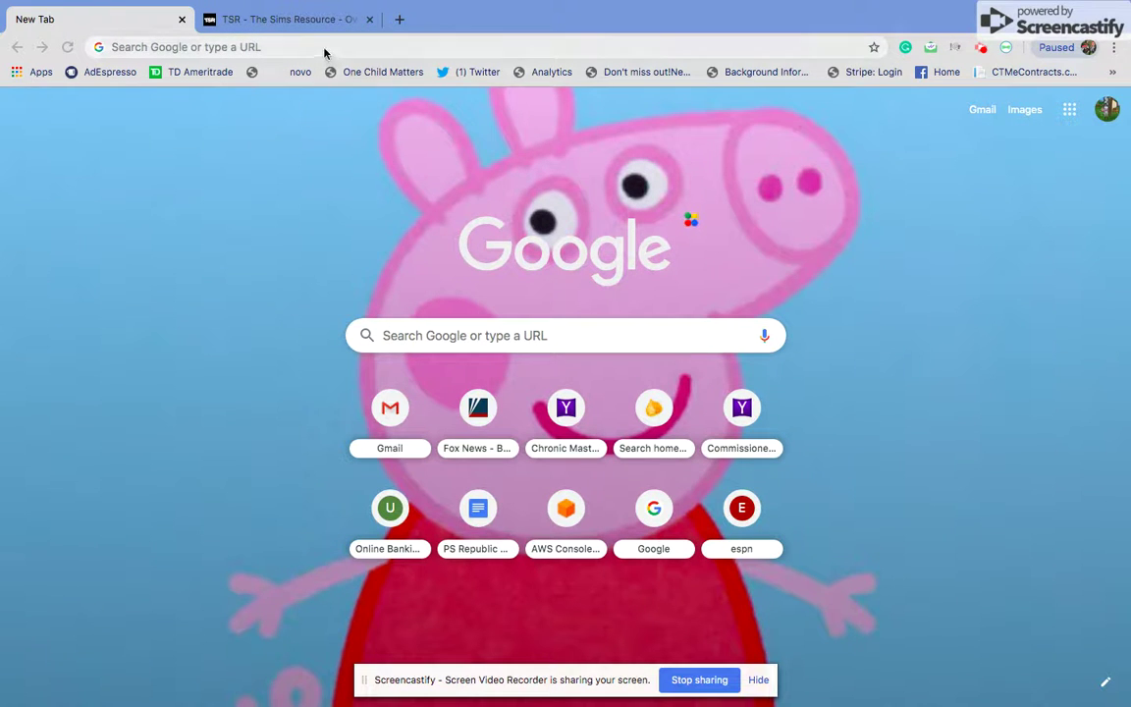
# Step: Switch to The Sims Resource tab and scroll down through its homepage thumbnails and archives
pyautogui.click(318, 22)
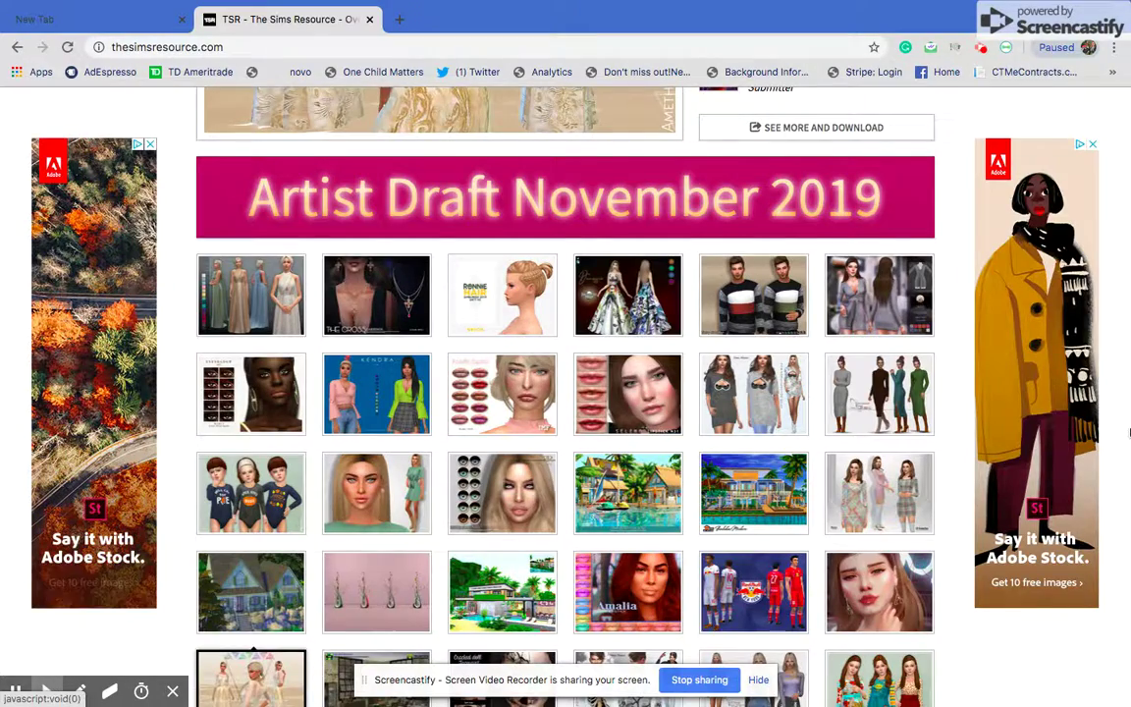
pyautogui.scroll(-3, 840, 514)
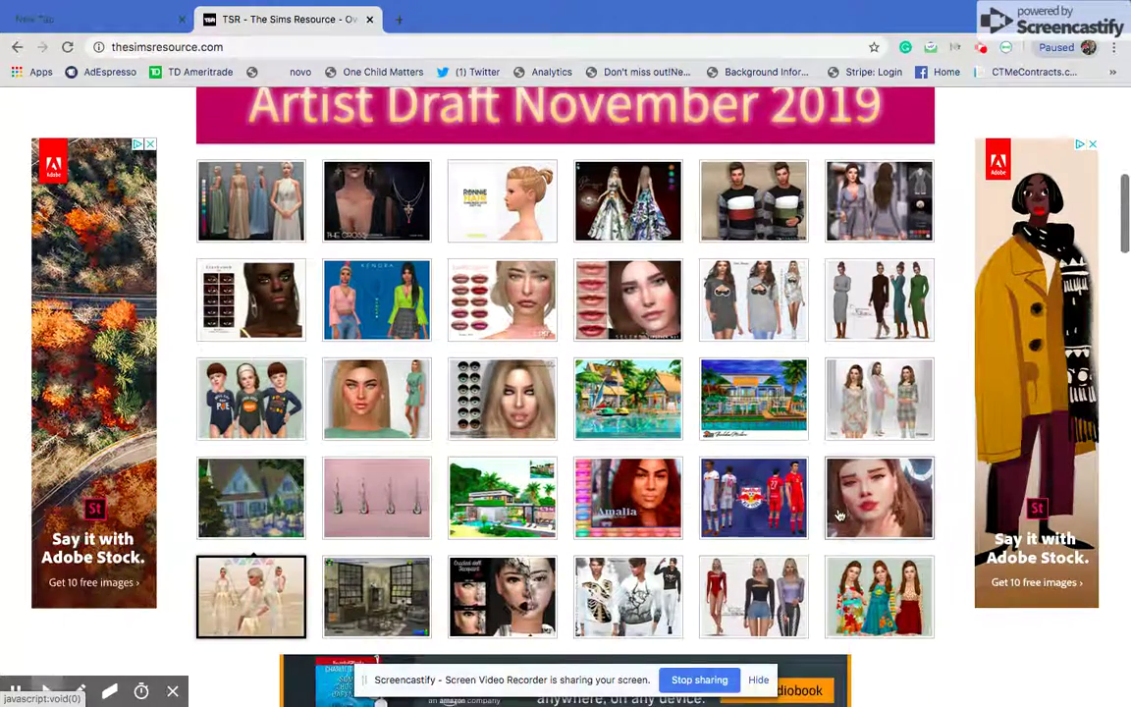
pyautogui.scroll(-1, 840, 515)
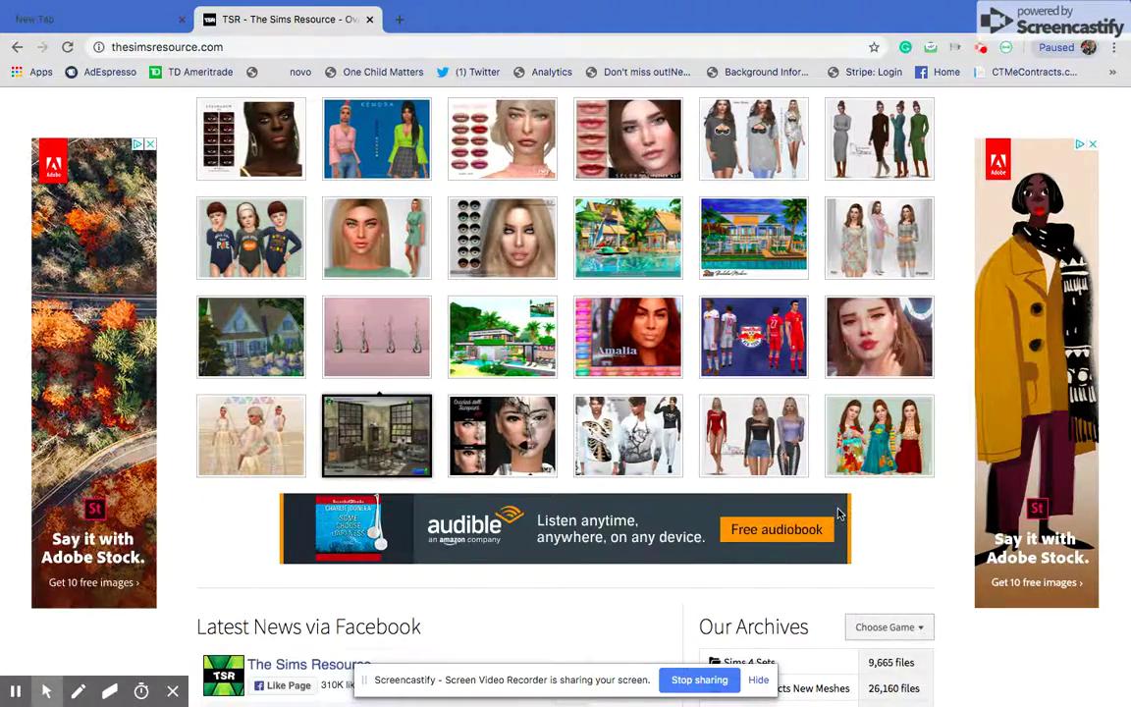
pyautogui.scroll(2, 840, 515)
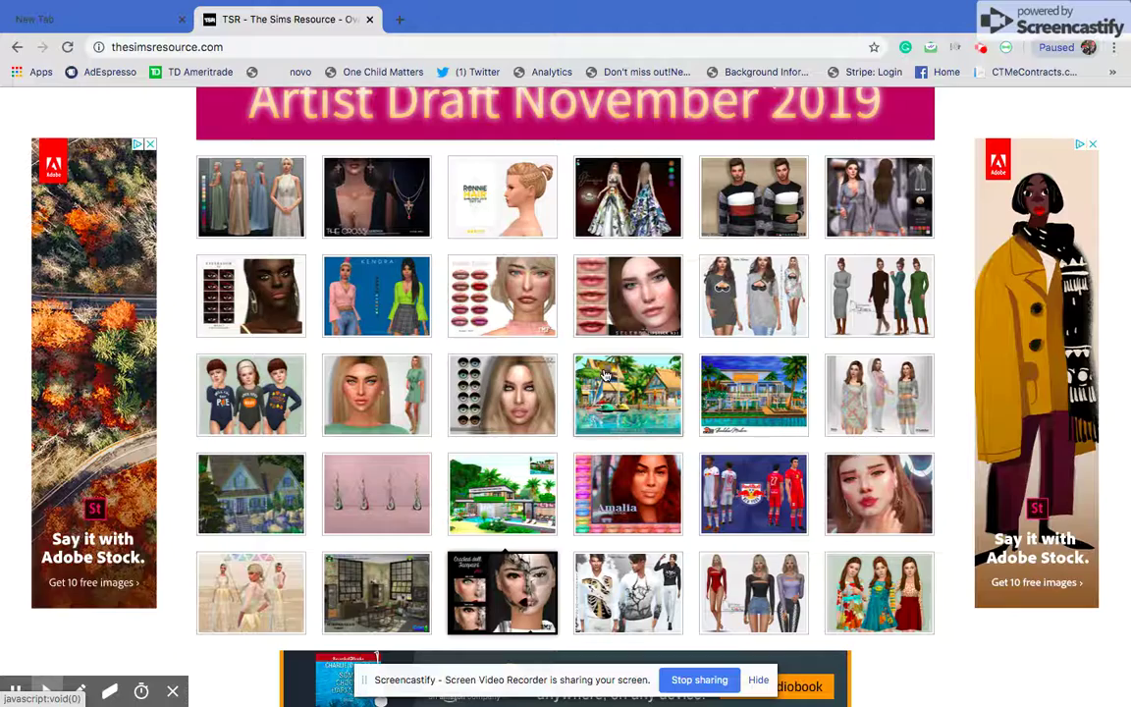
pyautogui.scroll(-3, 606, 376)
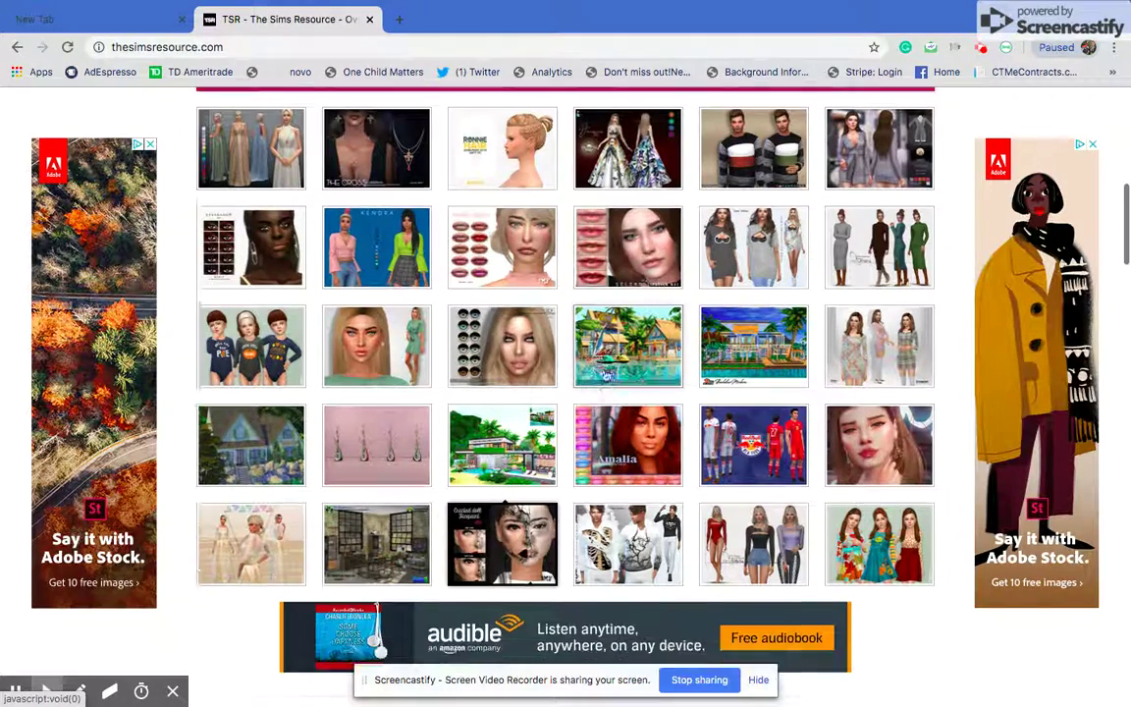
pyautogui.scroll(-3, 605, 376)
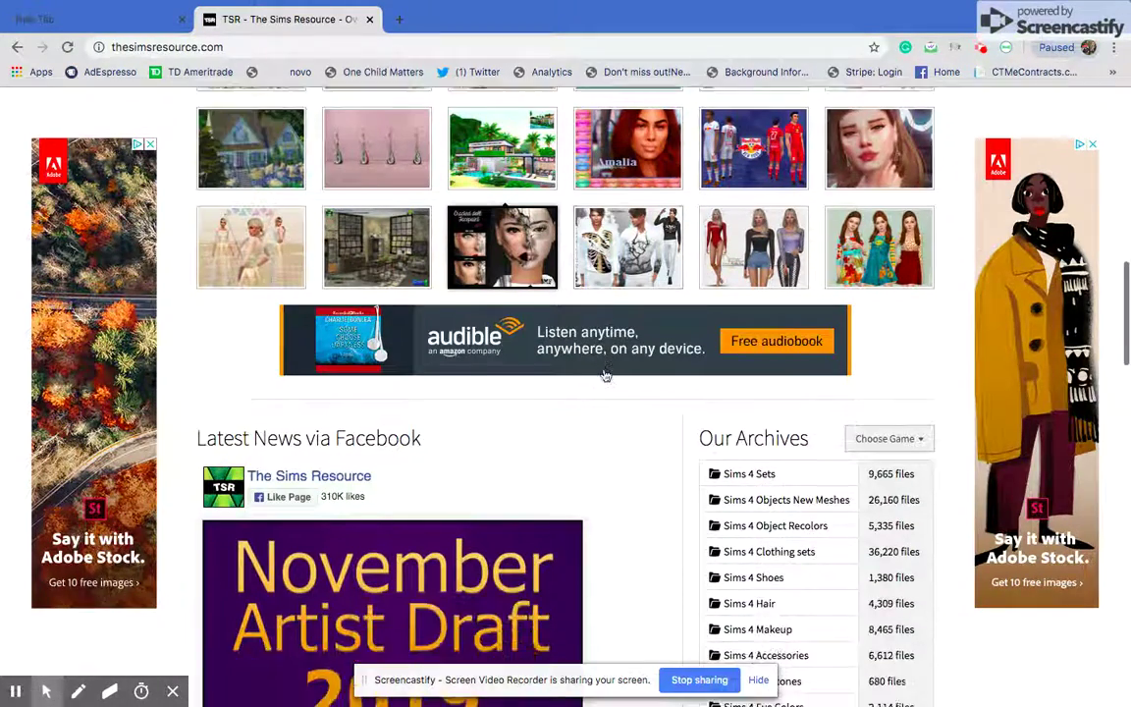
pyautogui.scroll(-2, 604, 374)
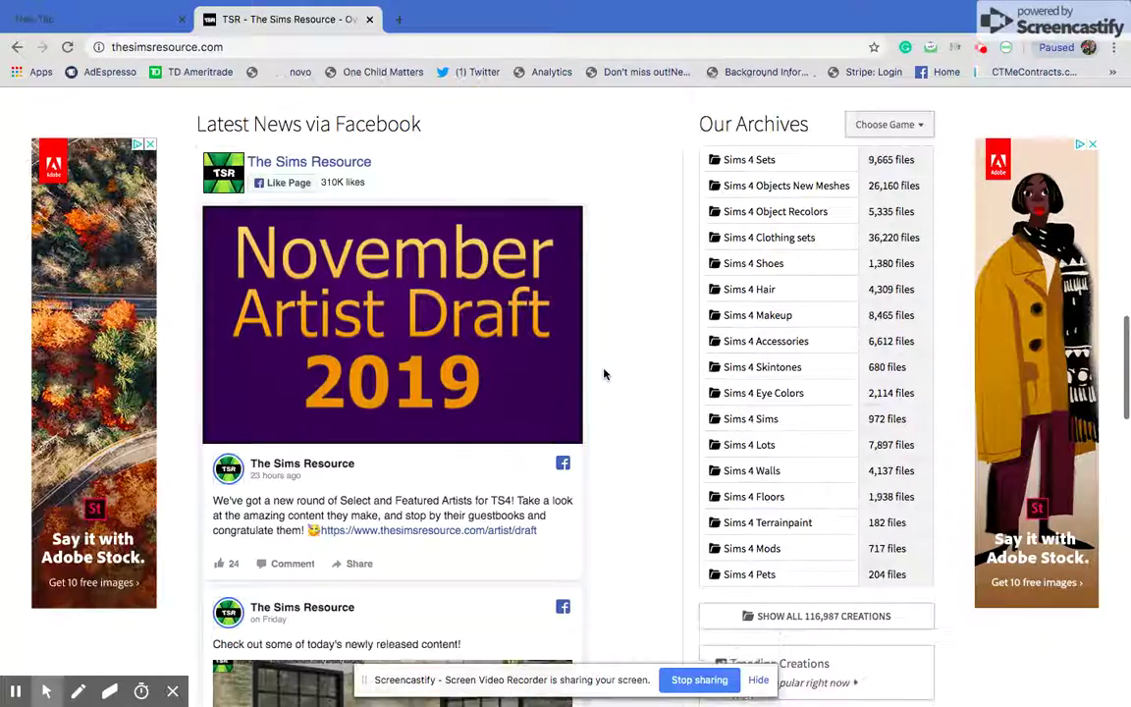
pyautogui.scroll(-6, 605, 374)
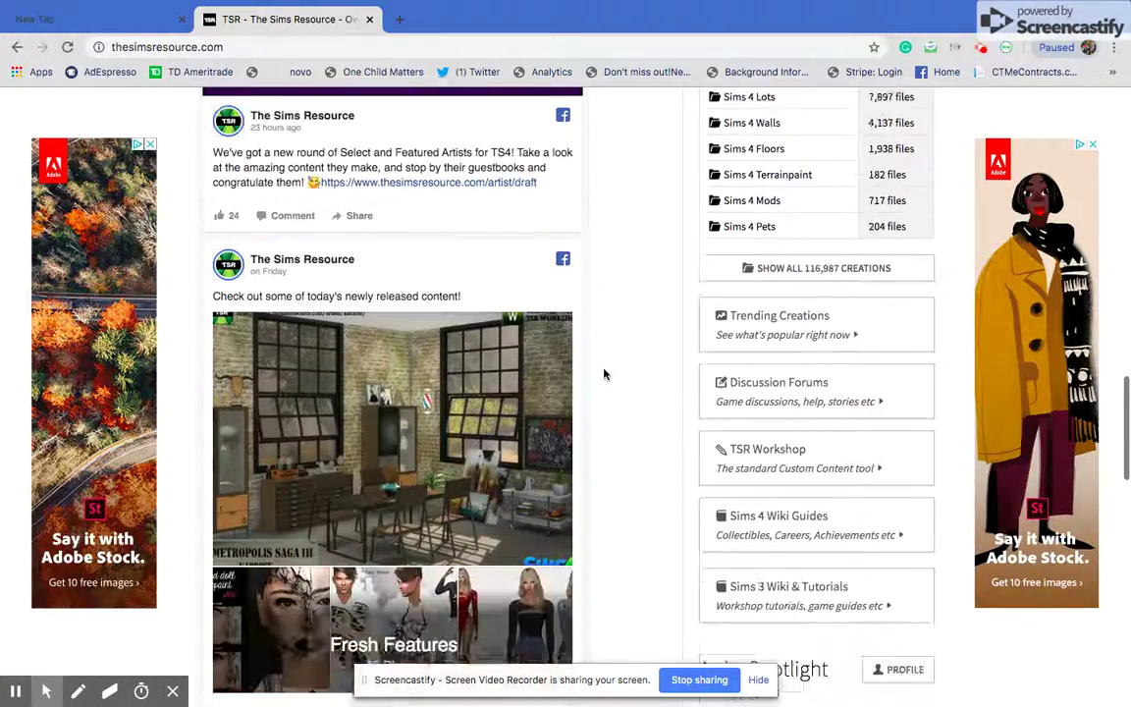
pyautogui.scroll(-1, 605, 374)
# Step: Scroll back up to the Sims 4 Featured Creations section showing the ts4 LL Necklace
pyautogui.scroll(3, 605, 374)
pyautogui.scroll(6, 605, 374)
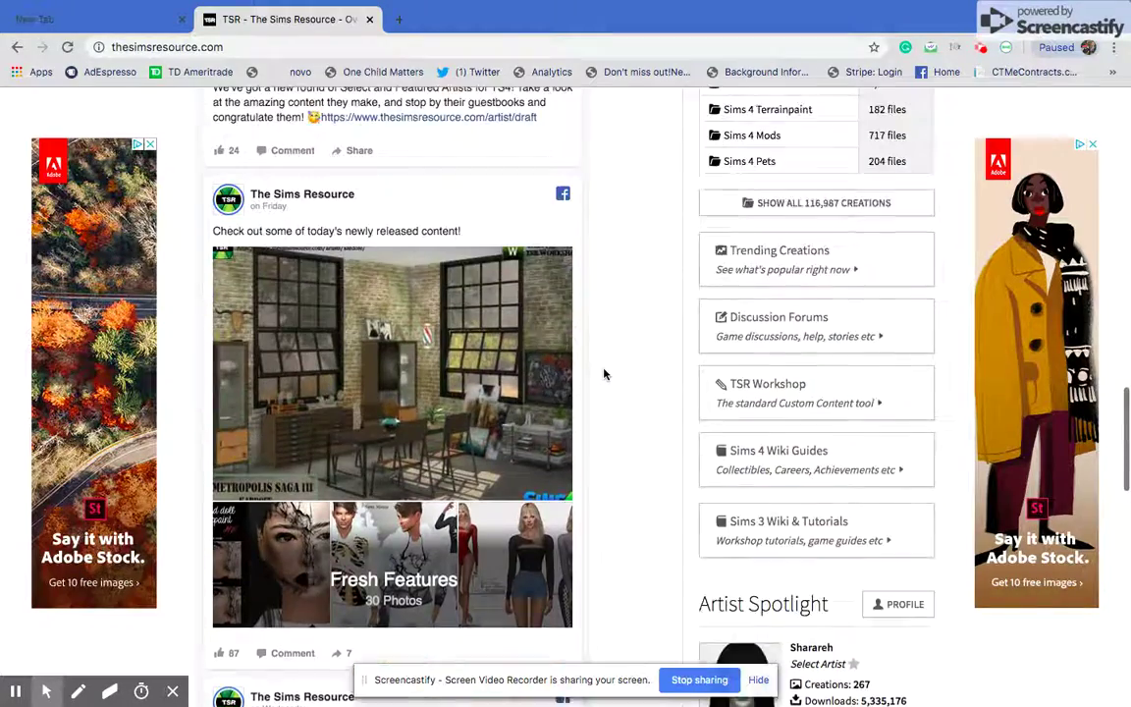
pyautogui.scroll(4, 641, 169)
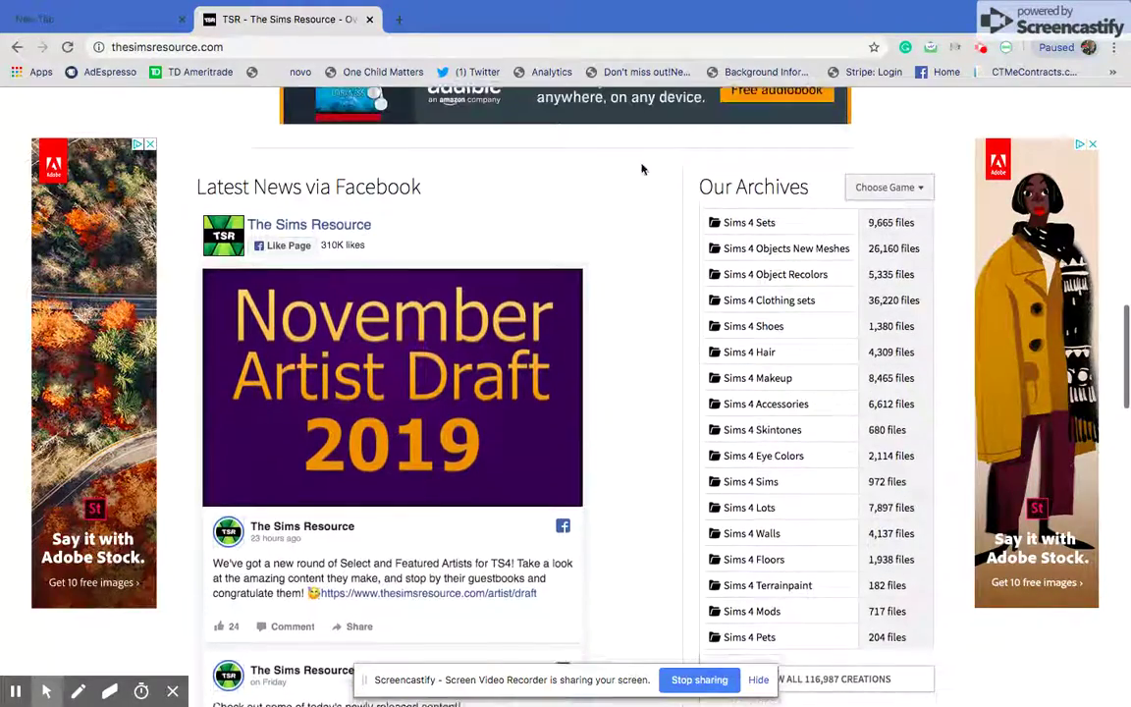
pyautogui.scroll(4, 682, 333)
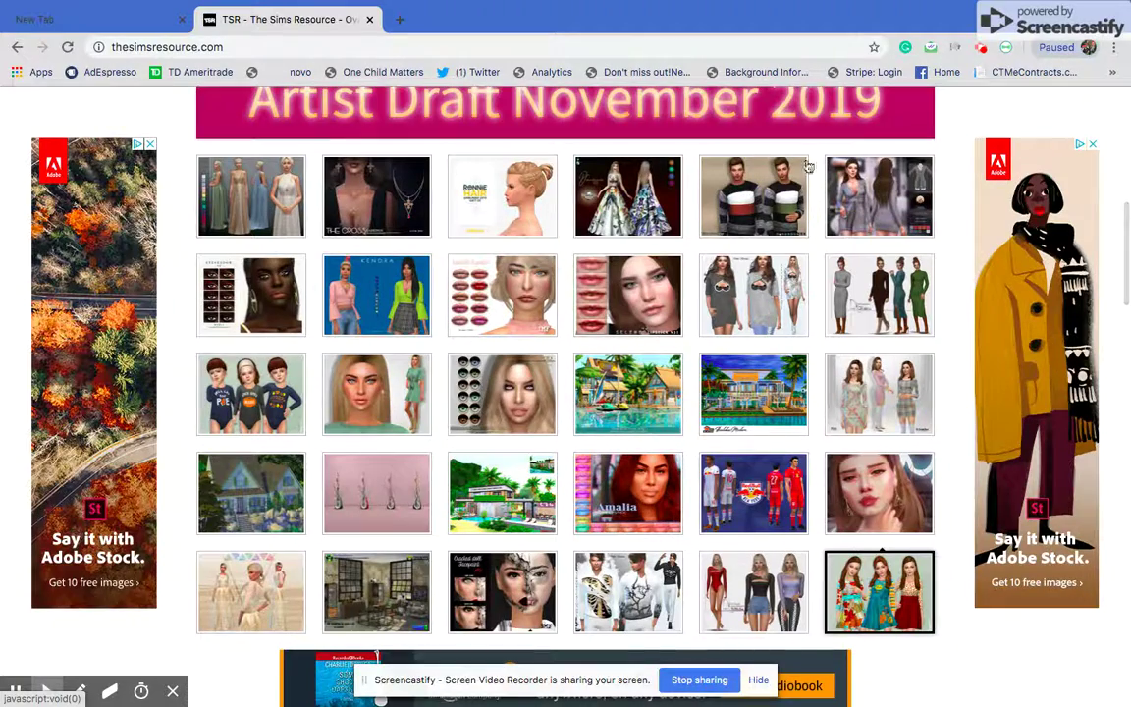
pyautogui.scroll(2, 743, 279)
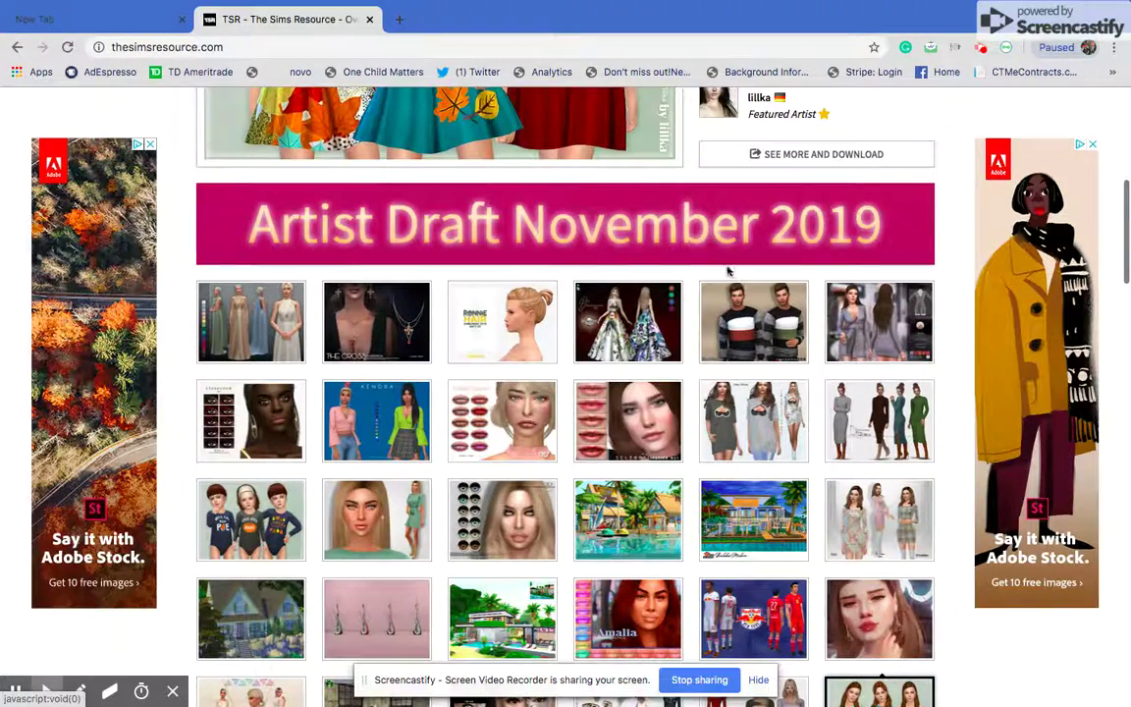
pyautogui.scroll(1, 704, 253)
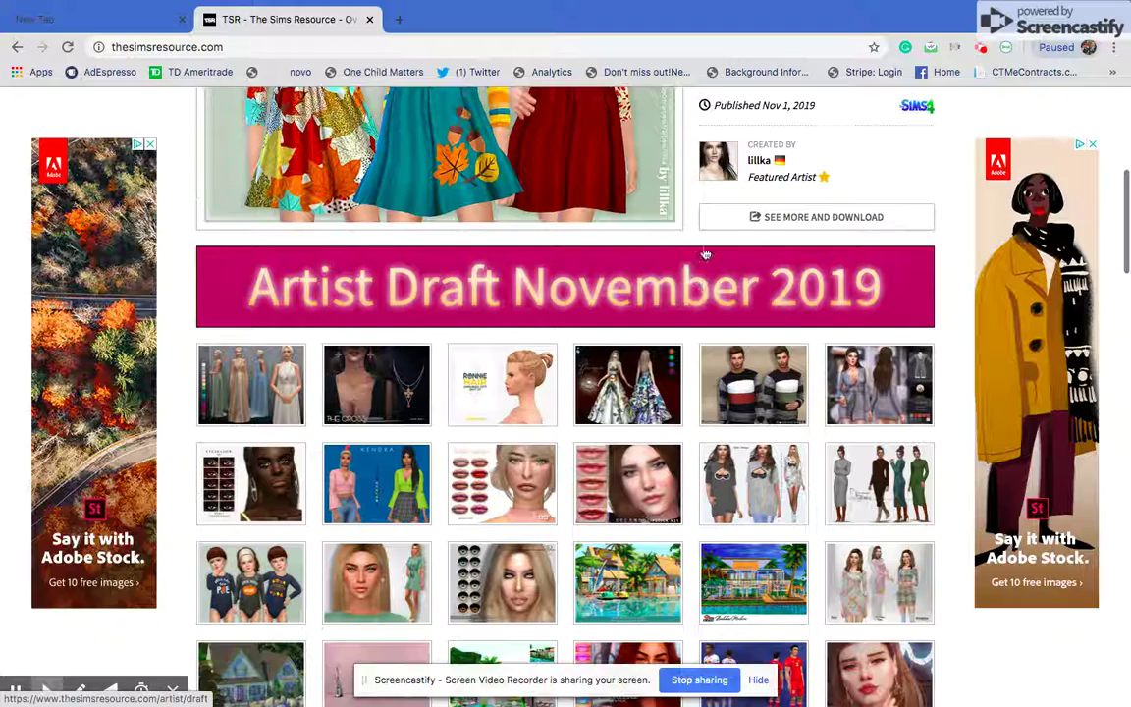
pyautogui.scroll(1, 704, 253)
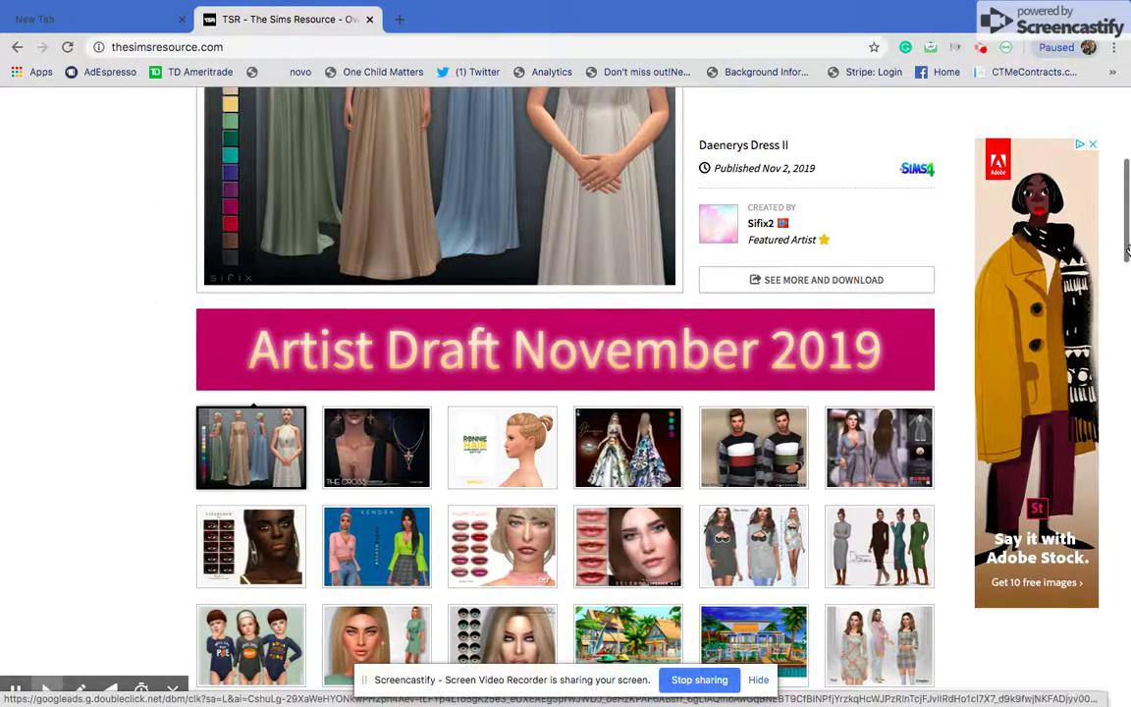
pyautogui.moveTo(1121, 233); pyautogui.dragTo(1126, 99)
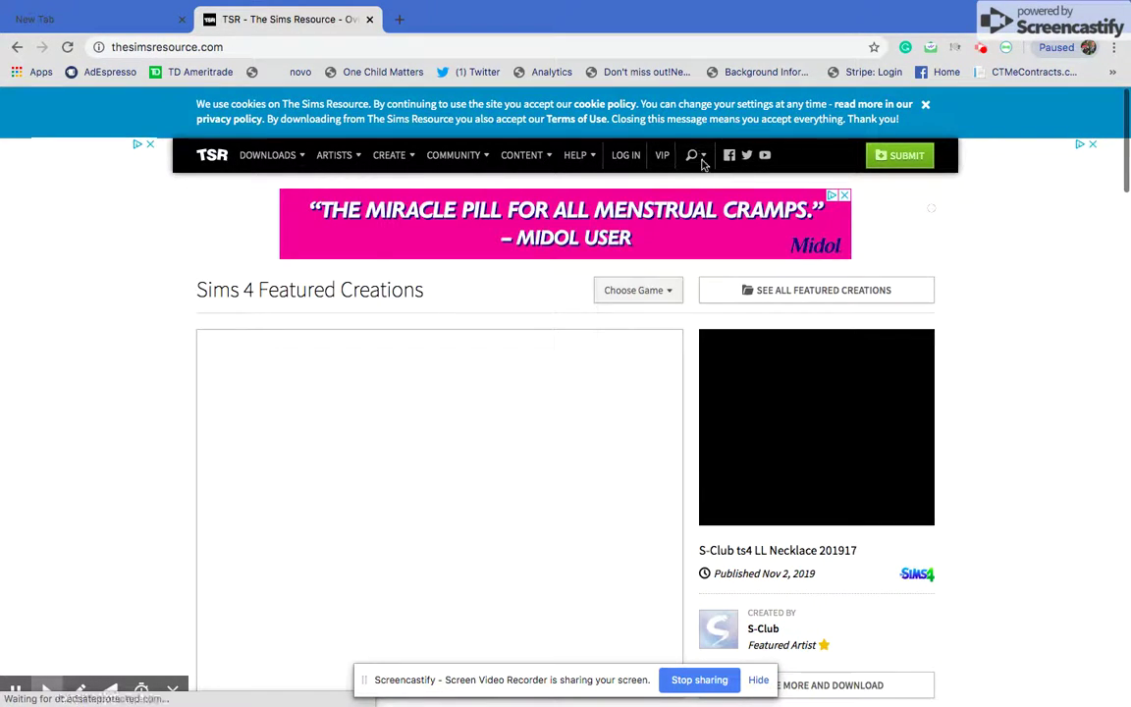
# Step: Bring up the Sims 4 site search and place the cursor in its search box
pyautogui.click(701, 160)
pyautogui.scroll(-4, 786, 240)
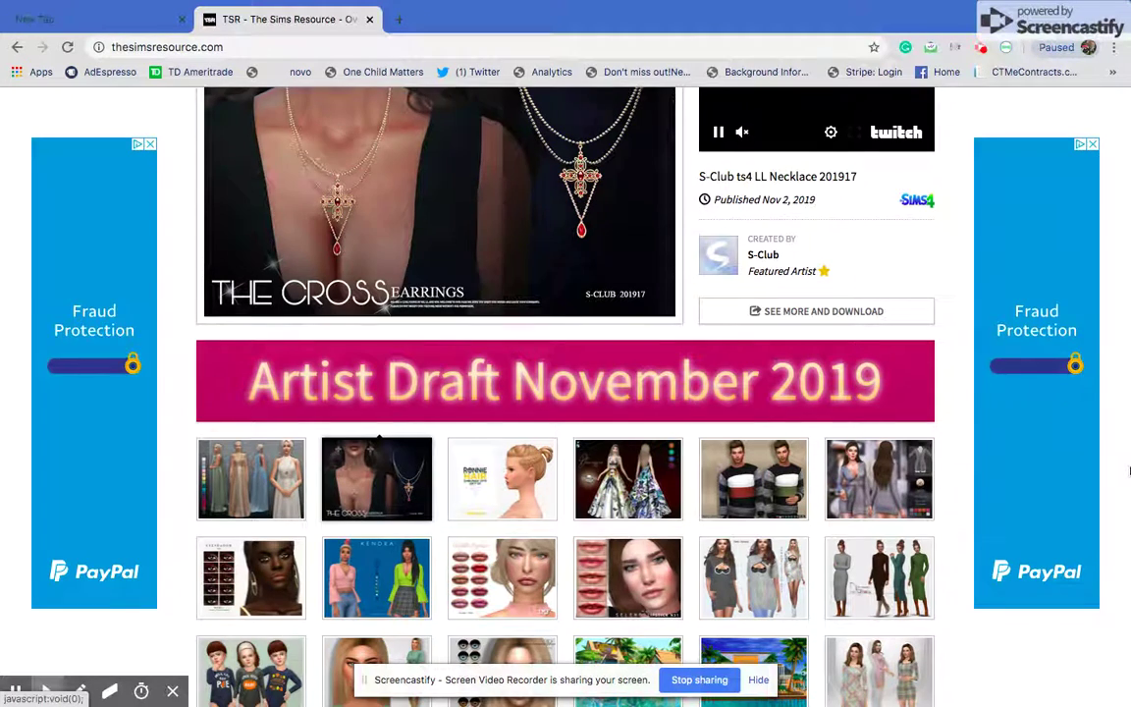
pyautogui.scroll(3, 1129, 472)
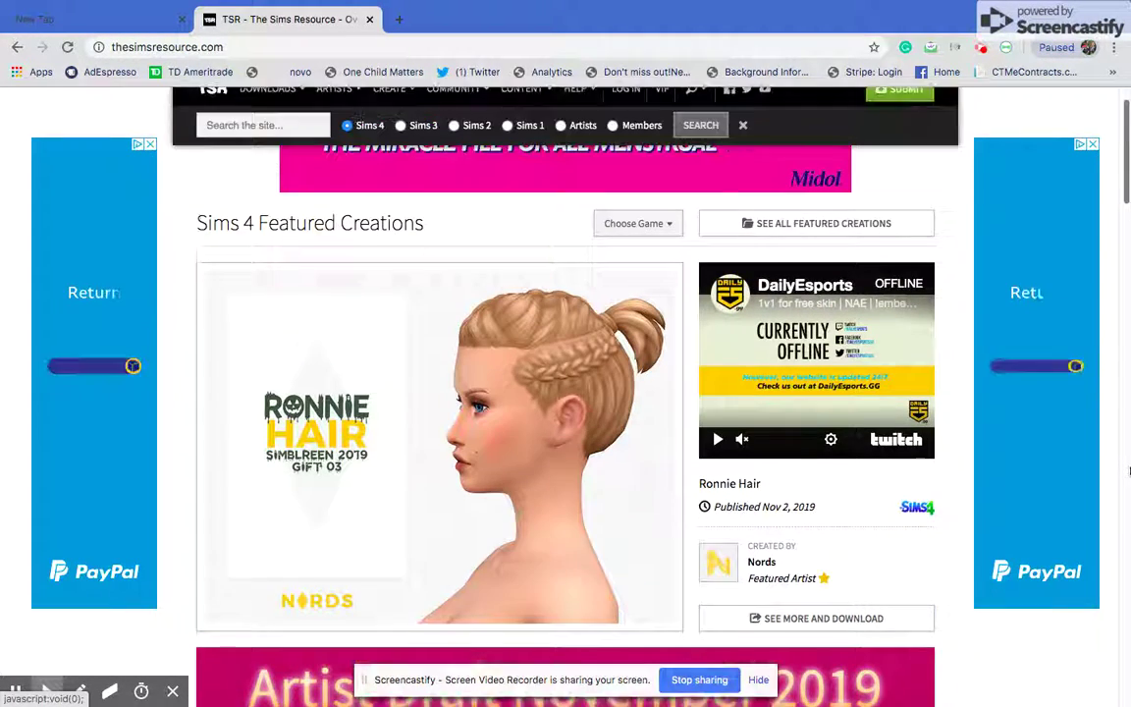
pyautogui.scroll(1, 1129, 471)
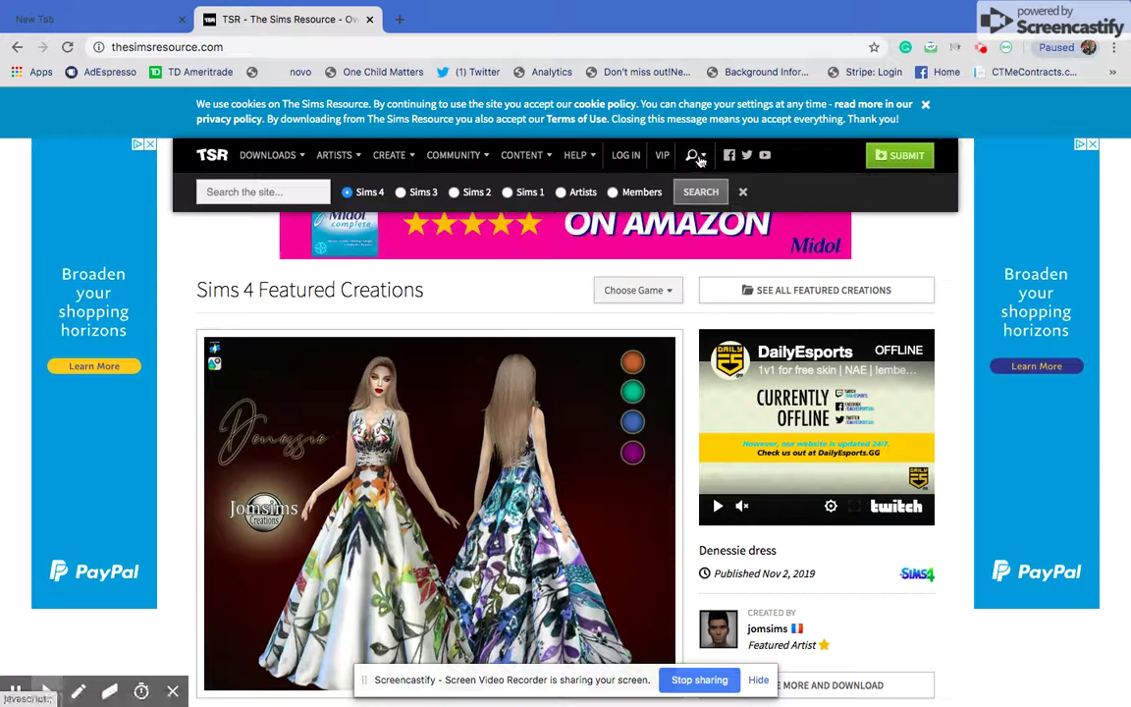
pyautogui.moveTo(275, 168)
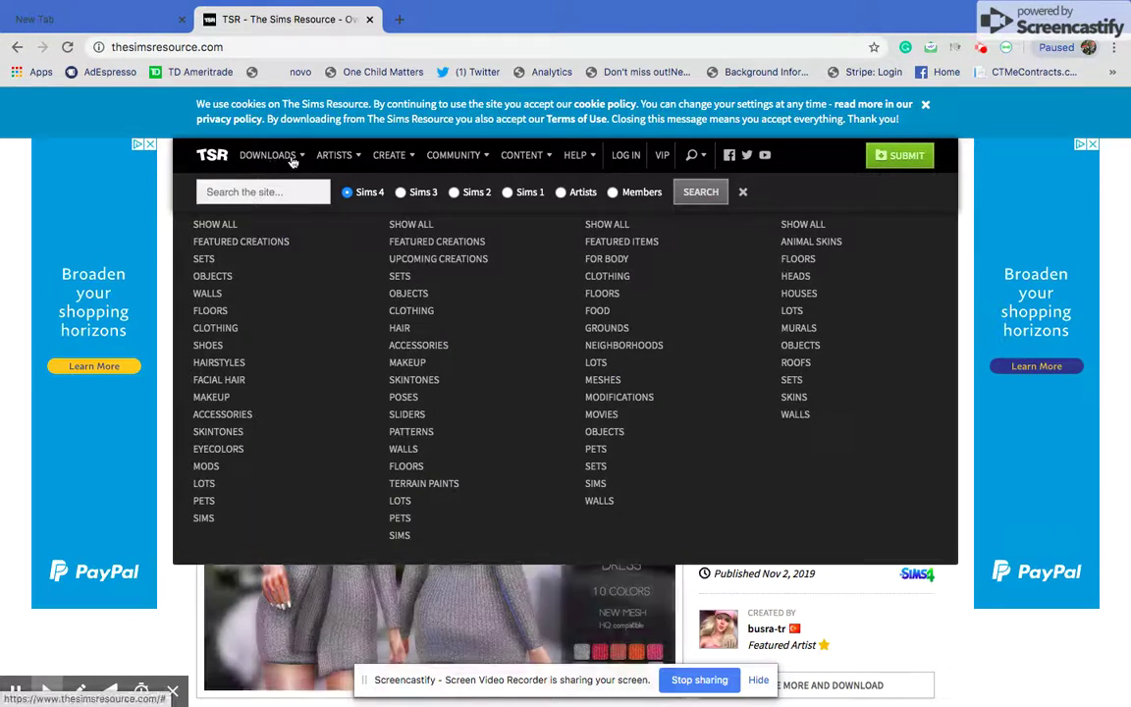
pyautogui.moveTo(320, 169)
pyautogui.moveTo(380, 166)
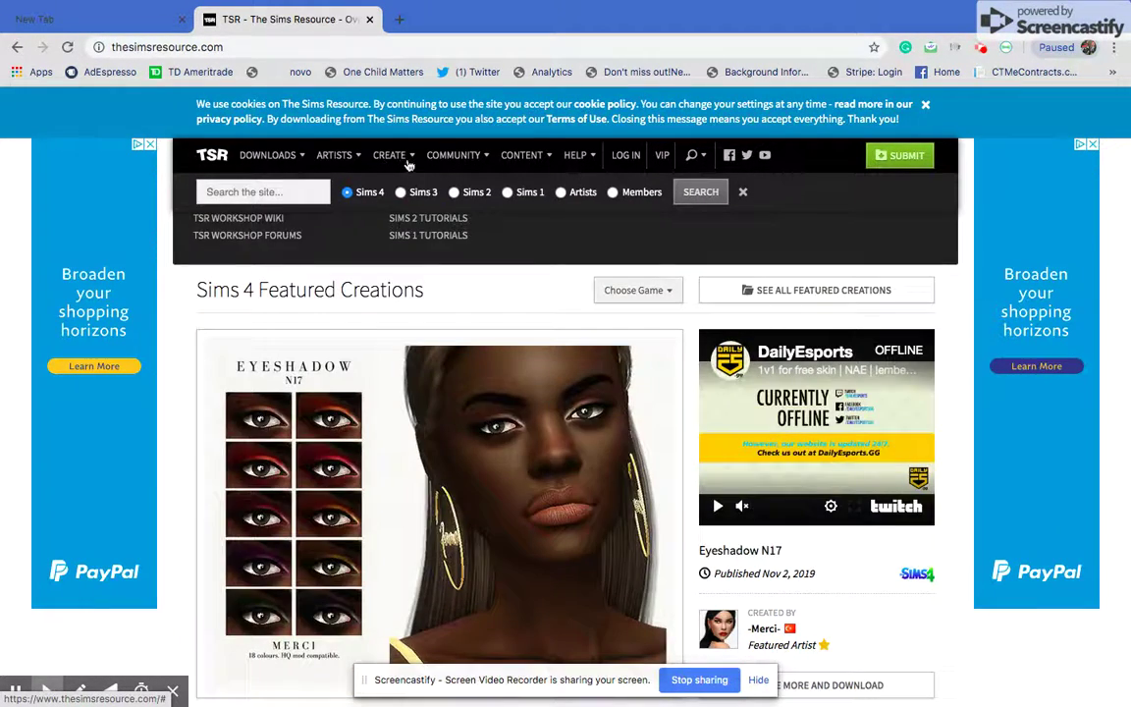
pyautogui.click(291, 193)
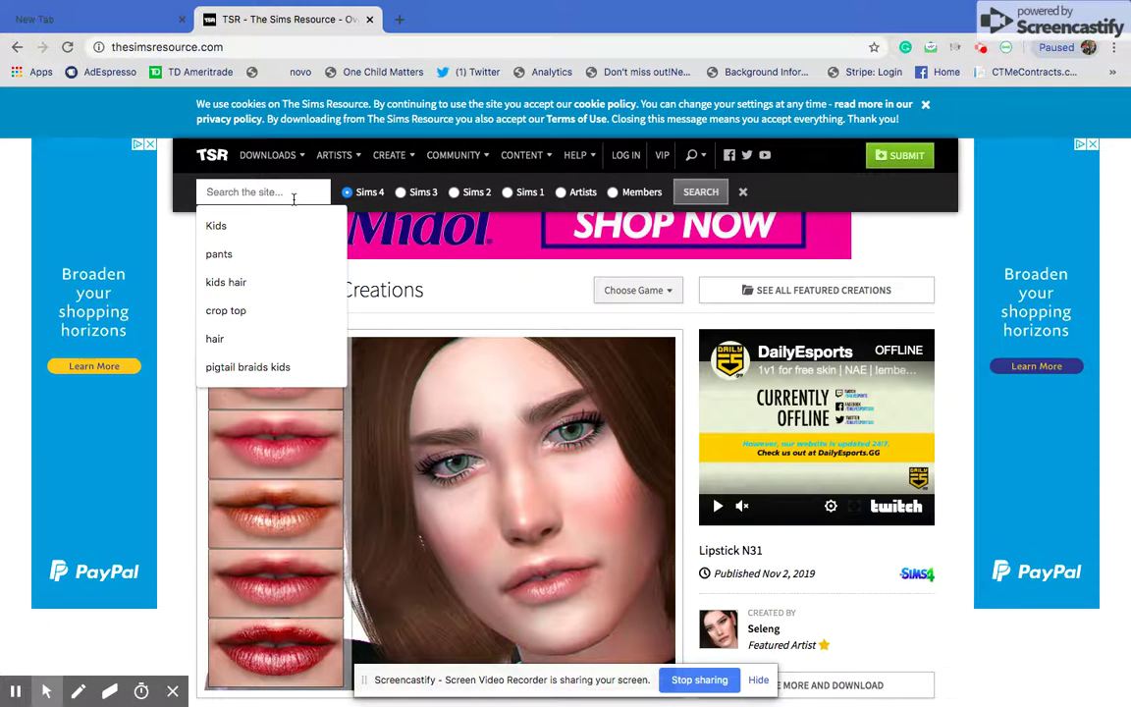
# Step: Search The Sims Resource's Sims 4 content for 'Fall dress'
pyautogui.write('Dr')
pyautogui.write('Fal')
pyautogui.write('l dre')
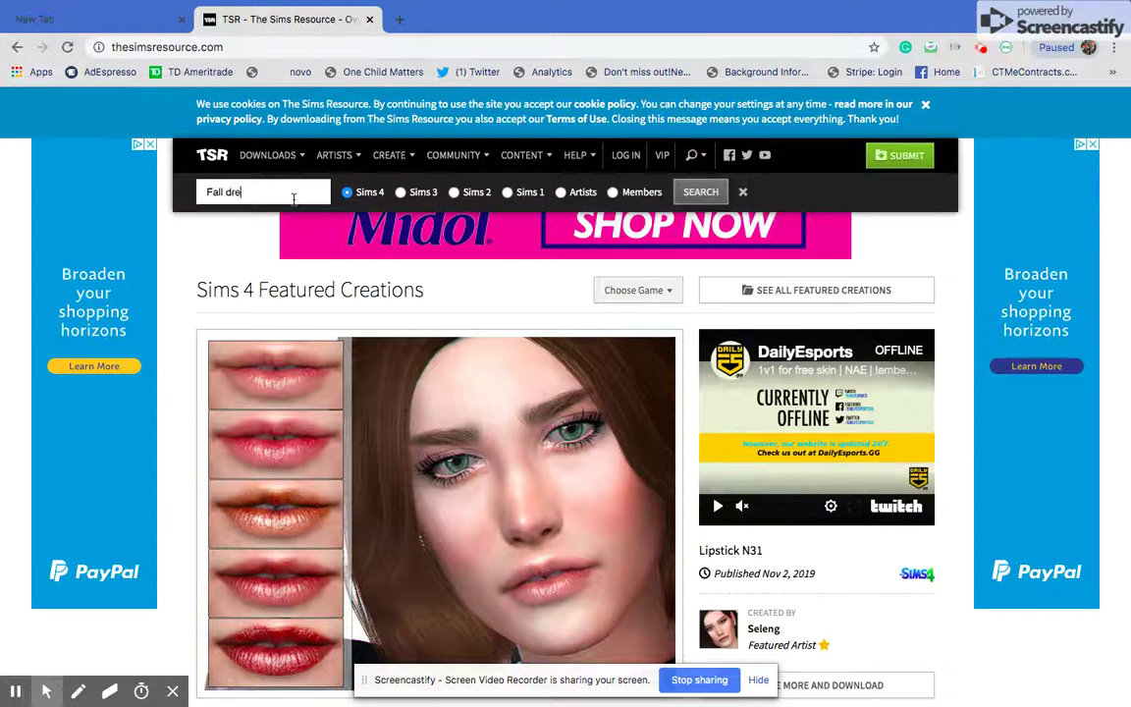
pyautogui.write('ss')
pyautogui.press('Return')
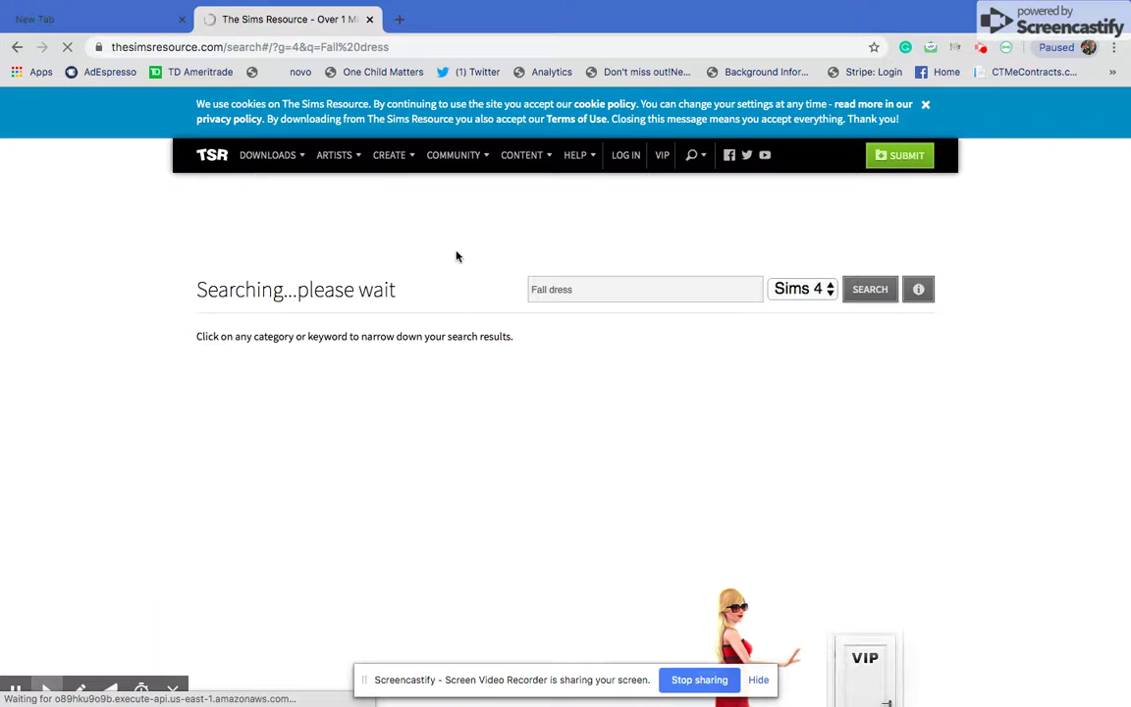
# Step: Scroll the Fall dress results and open Girls Dresses Collection P132 in a new tab
pyautogui.scroll(-5, 455, 256)
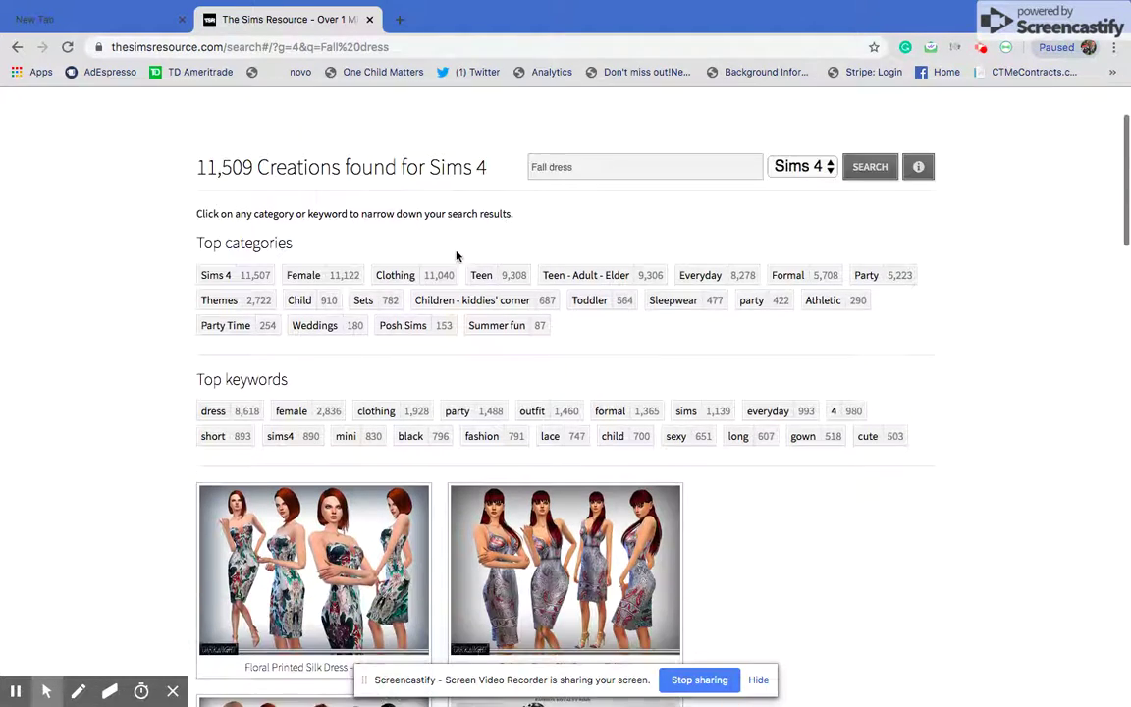
pyautogui.scroll(-2, 455, 256)
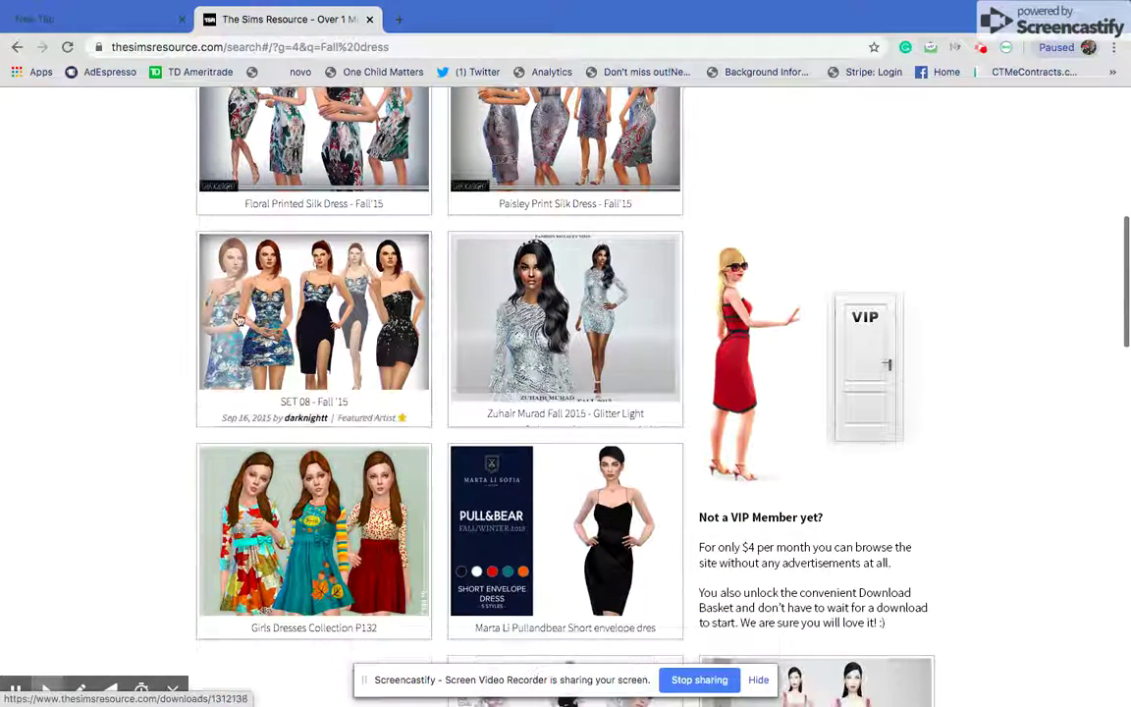
pyautogui.scroll(-5, 508, 235)
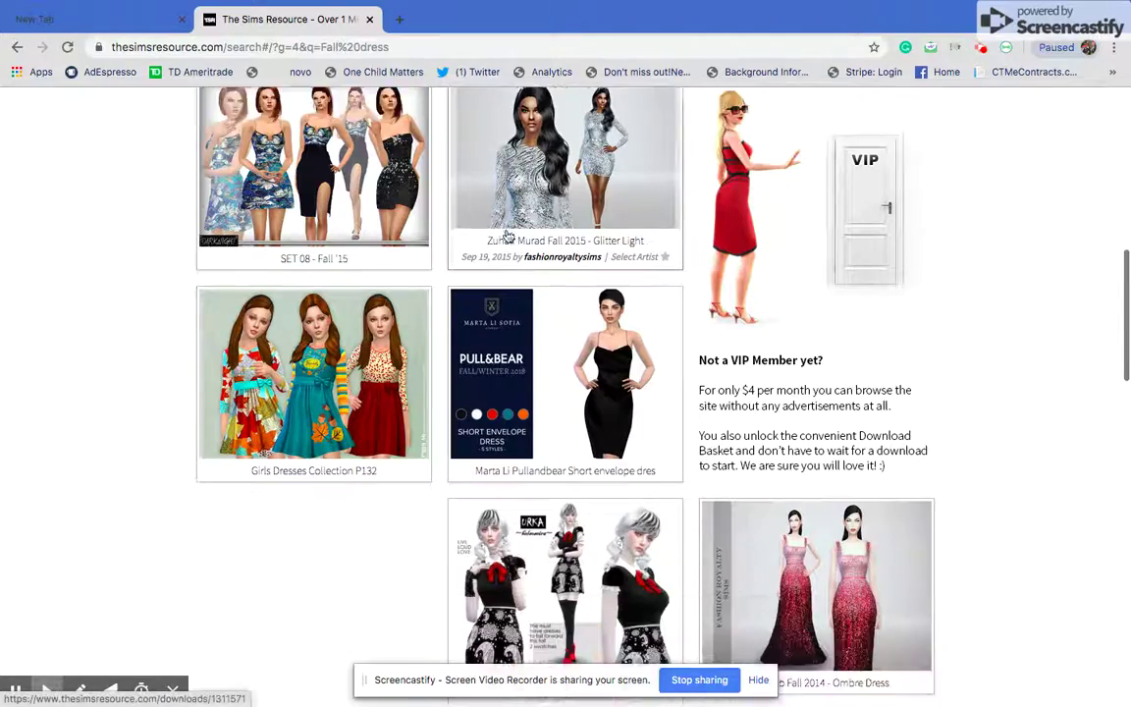
pyautogui.scroll(-5, 508, 236)
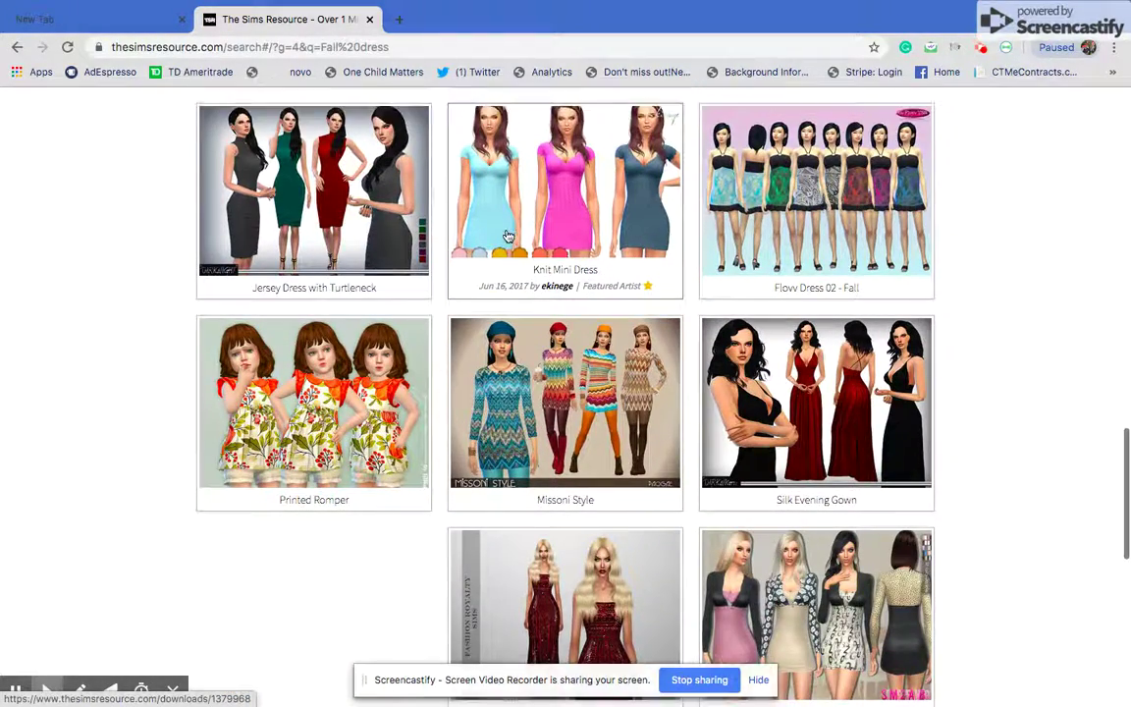
pyautogui.scroll(4, 508, 236)
pyautogui.scroll(4, 507, 236)
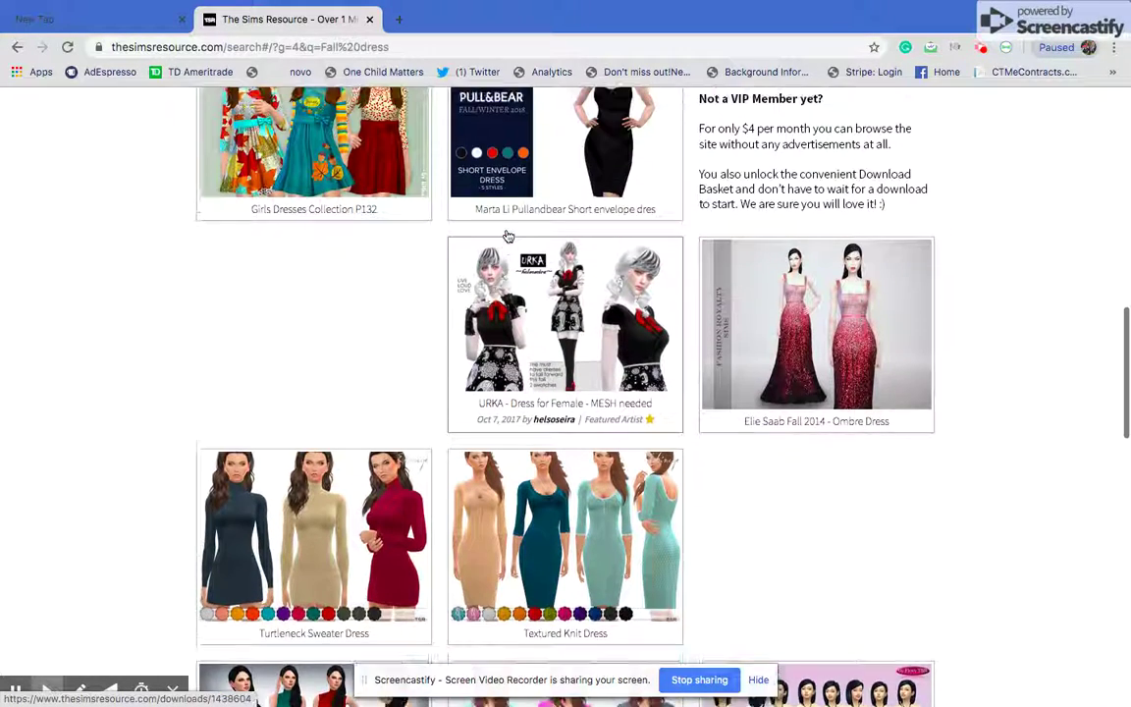
pyautogui.click(353, 229)
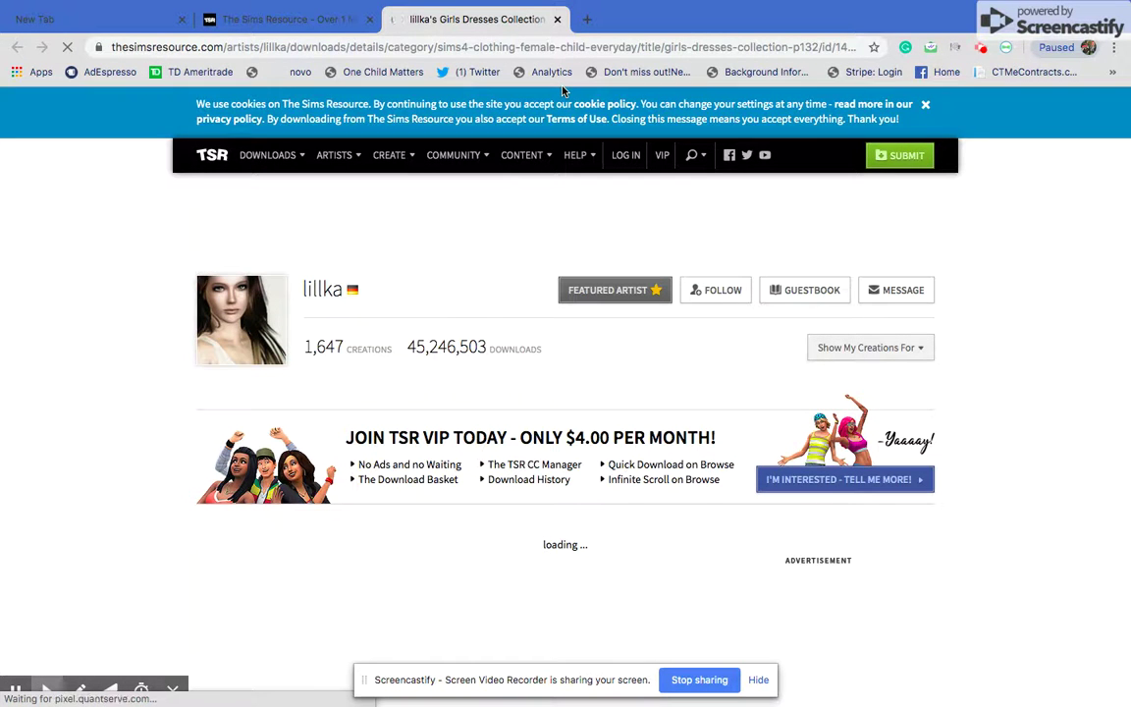
# Step: Scroll down the Girls Dresses Collection P132 page and start its download countdown
pyautogui.scroll(-2, 562, 90)
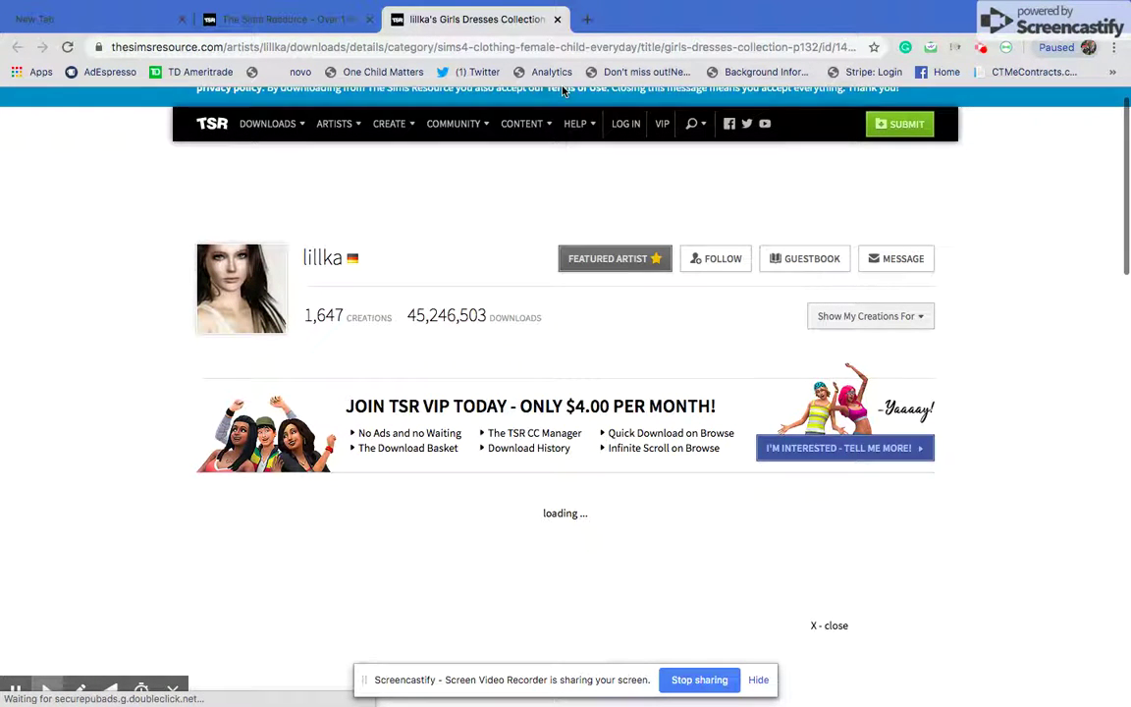
pyautogui.scroll(-2, 562, 91)
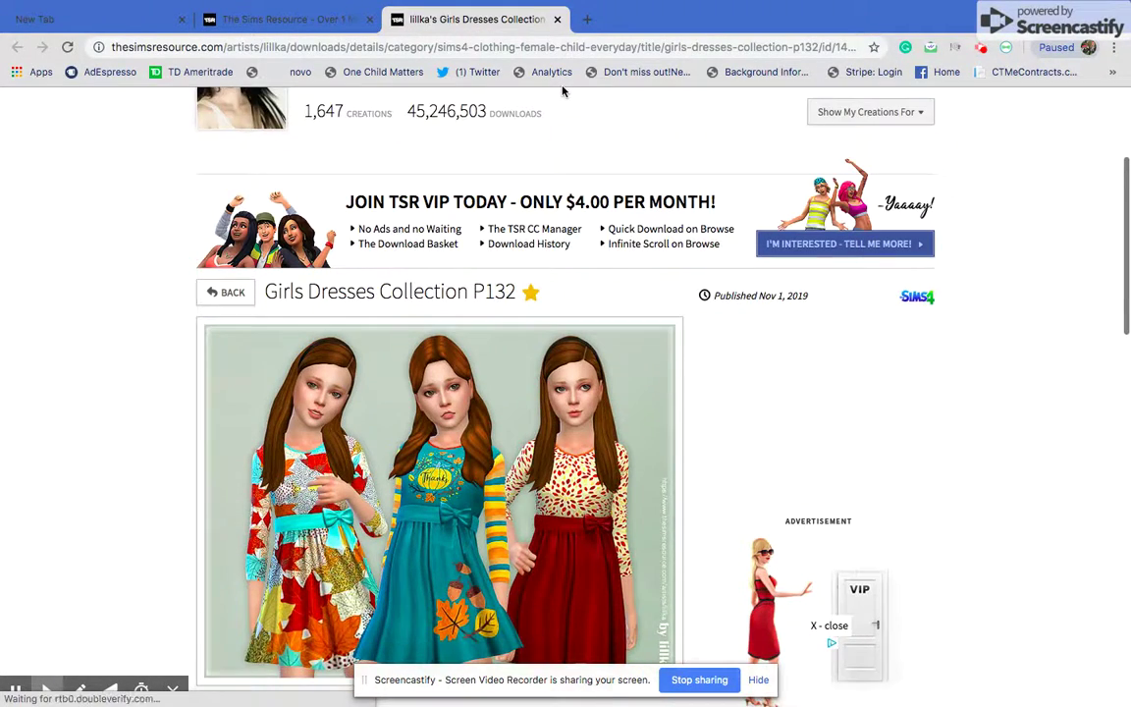
pyautogui.scroll(-2, 562, 90)
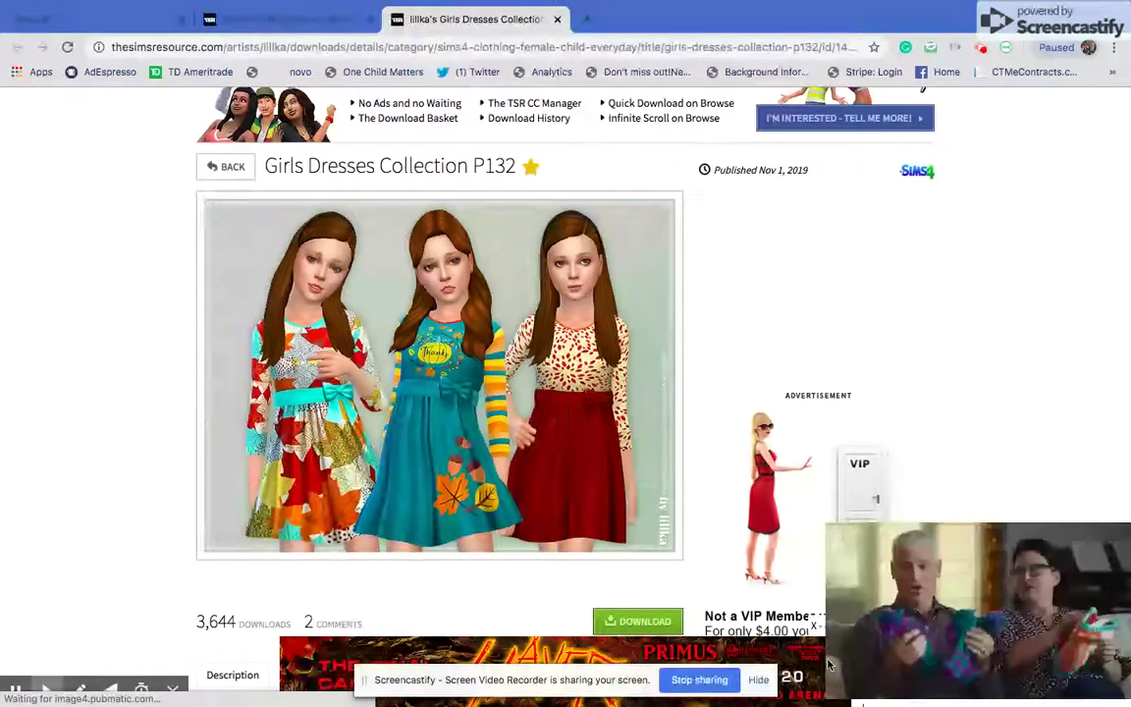
pyautogui.scroll(-1, 852, 629)
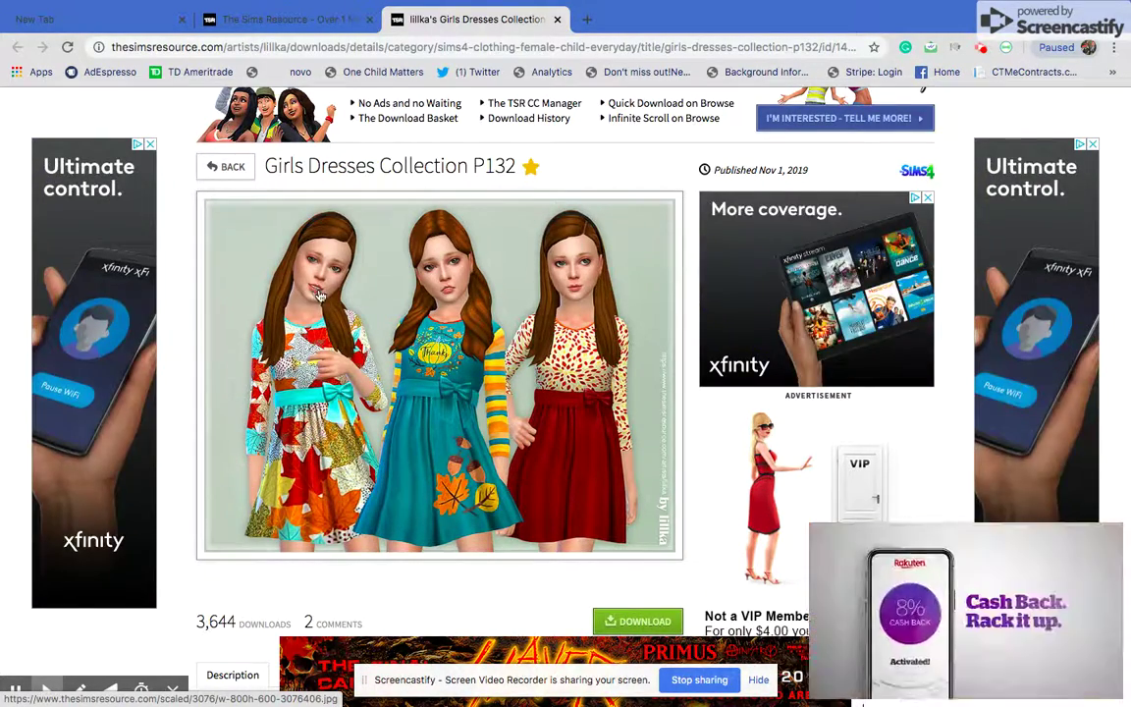
pyautogui.scroll(-2, 319, 295)
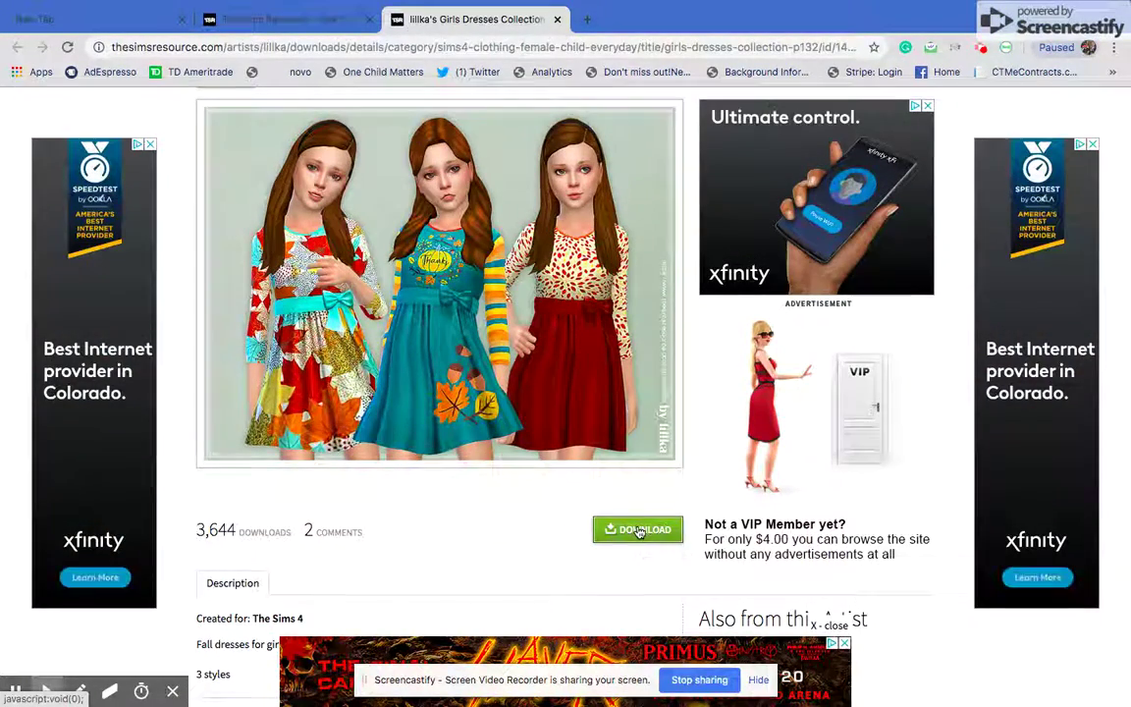
pyautogui.scroll(-1, 640, 534)
pyautogui.scroll(-3, 639, 533)
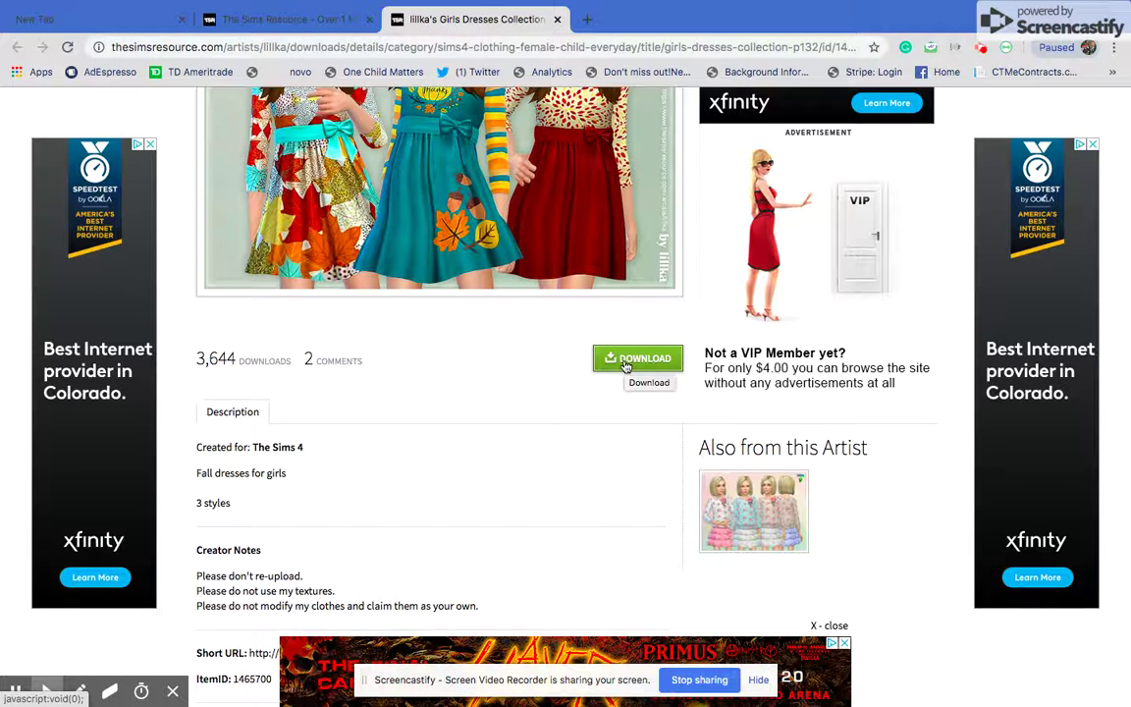
pyautogui.click(625, 361)
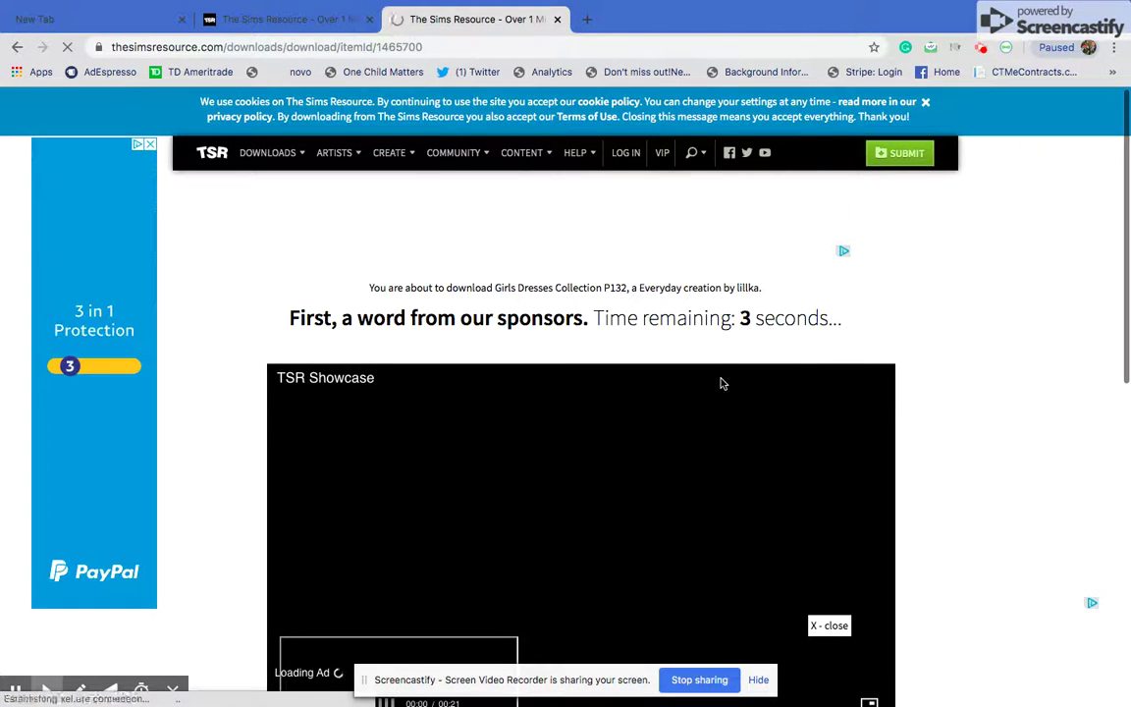
# Step: Wait out the sponsor countdown until the 1,309 KB dress package finishes downloading
pyautogui.click(1125, 322)
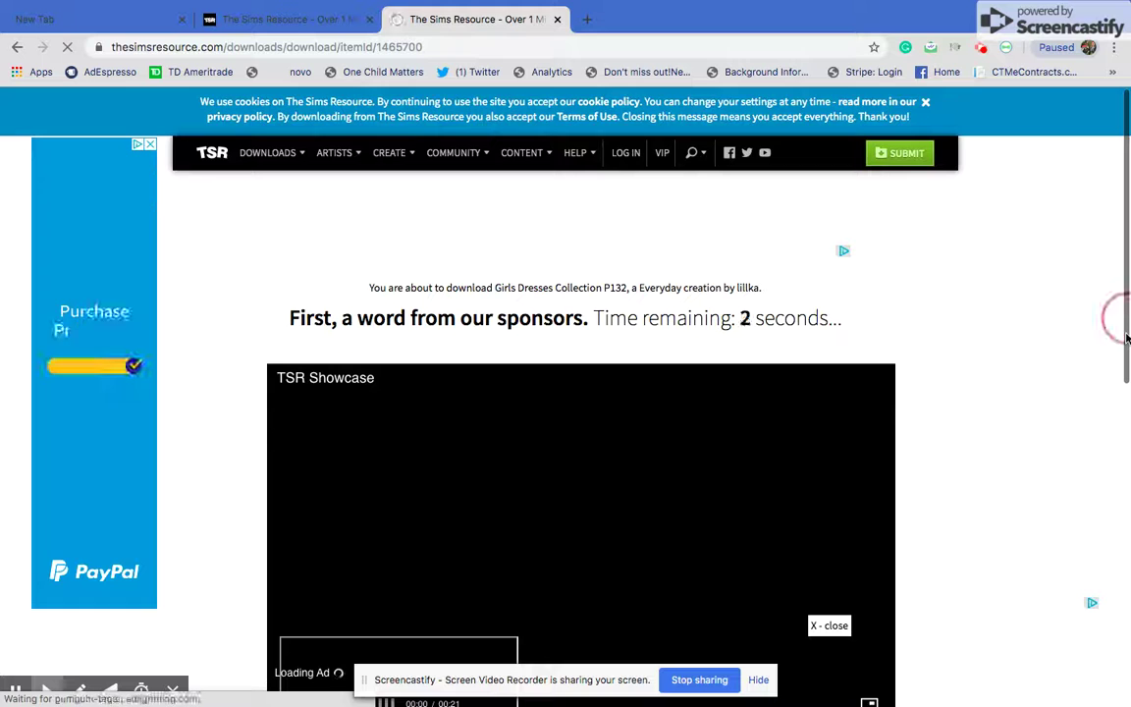
pyautogui.click(722, 380)
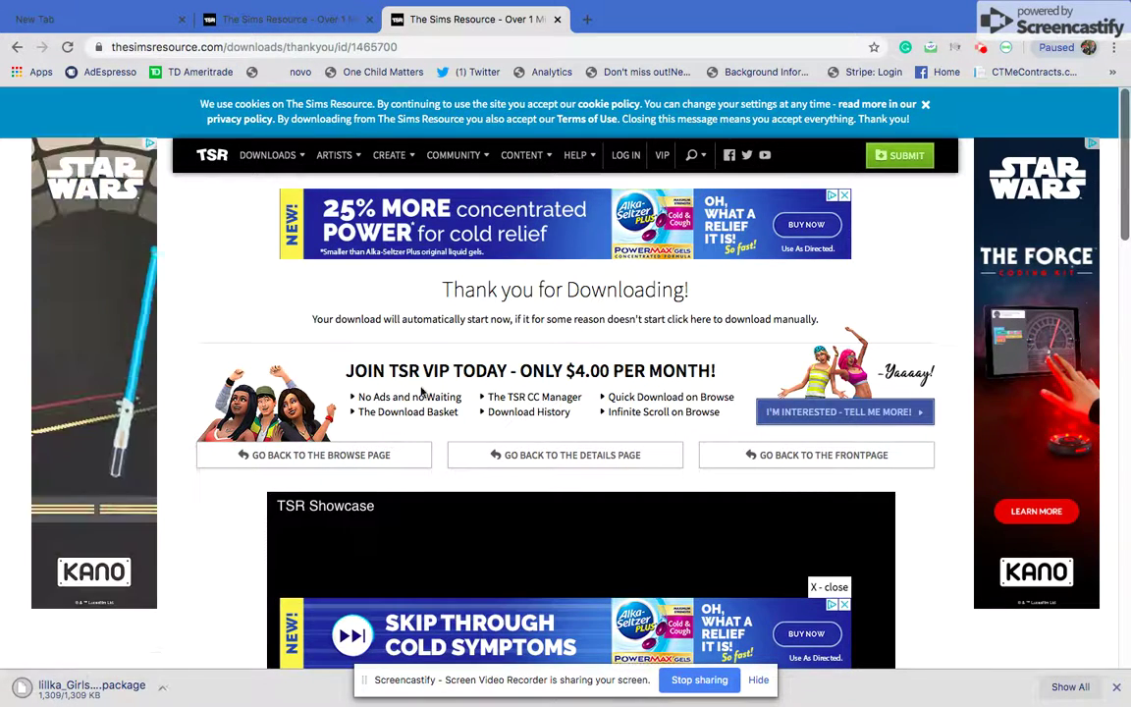
# Step: Check the Fall dress results, return to the thank-you page, and bring up the download's menu
pyautogui.click(280, 19)
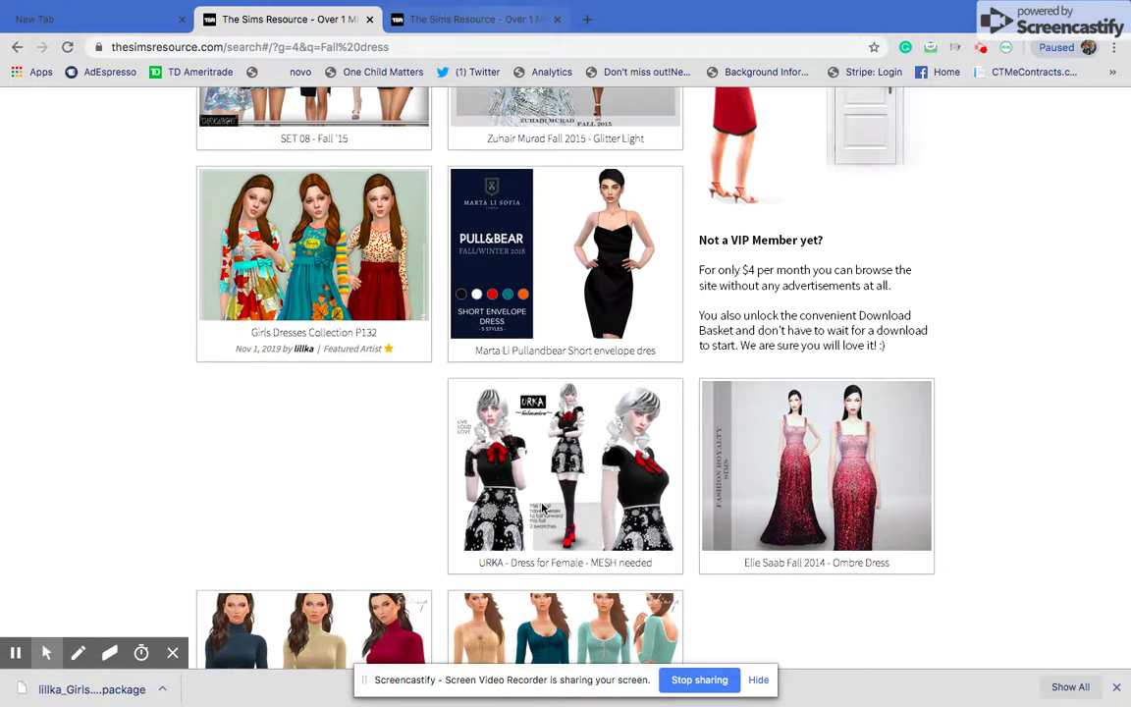
pyautogui.hotkey('ctrl', 'Tab')
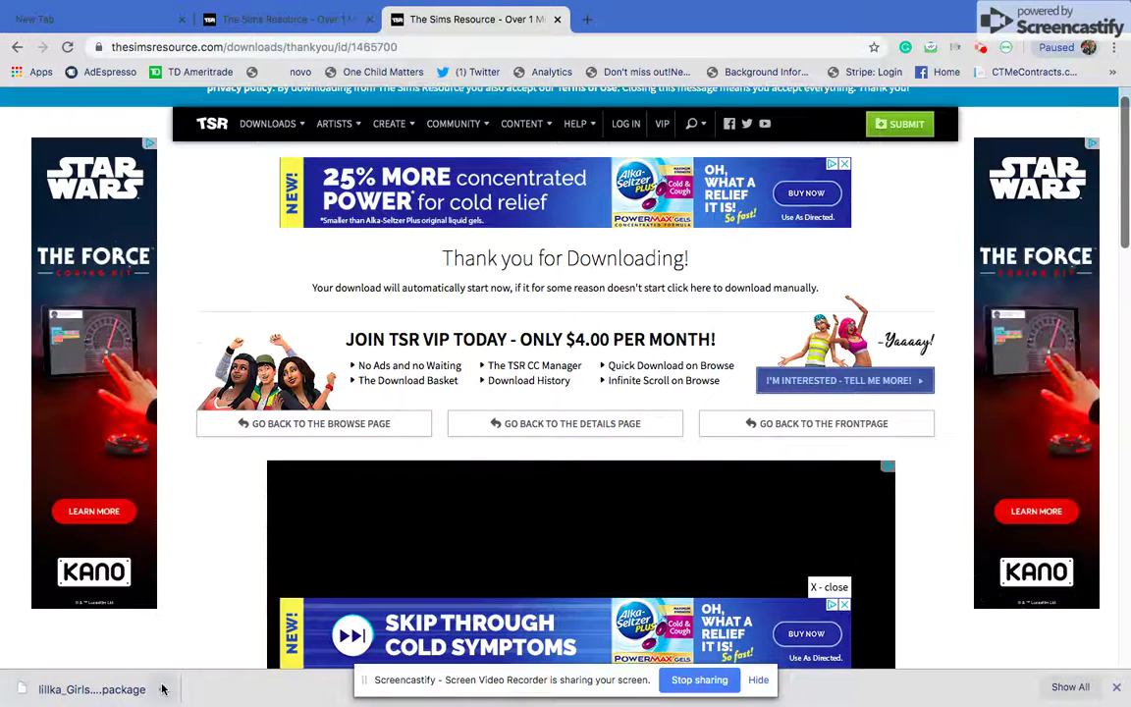
pyautogui.click(162, 689)
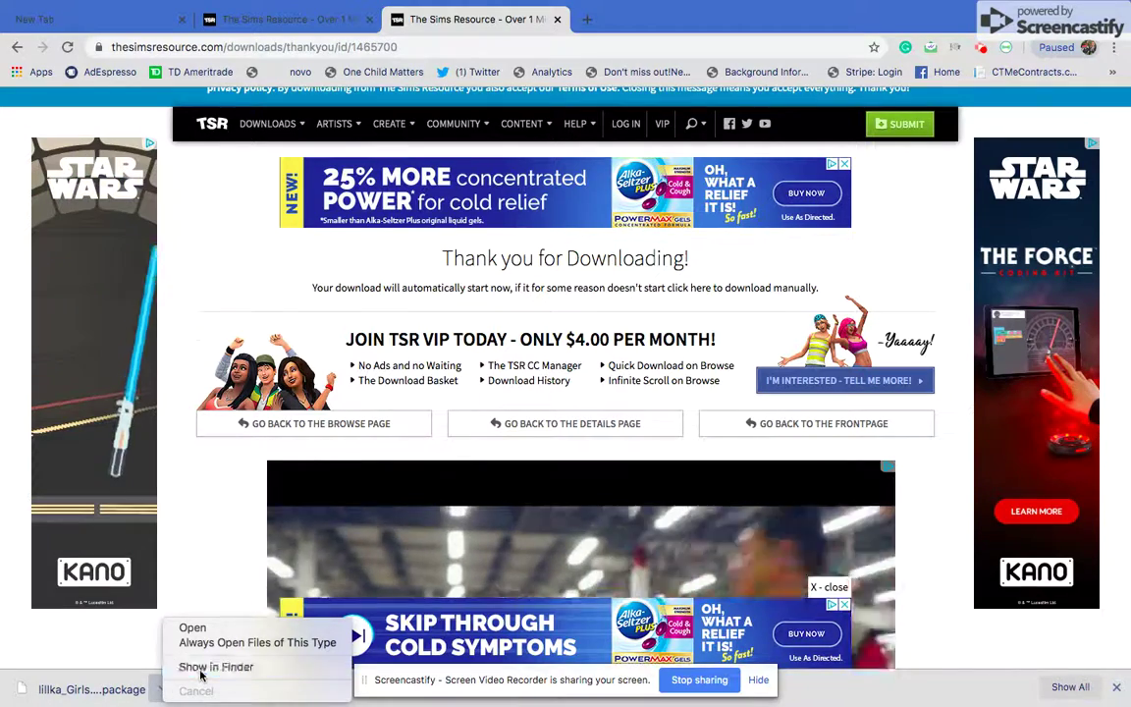
# Step: Show the downloaded package in Finder and look through the Desktop and Documents folders
pyautogui.click(621, 473)
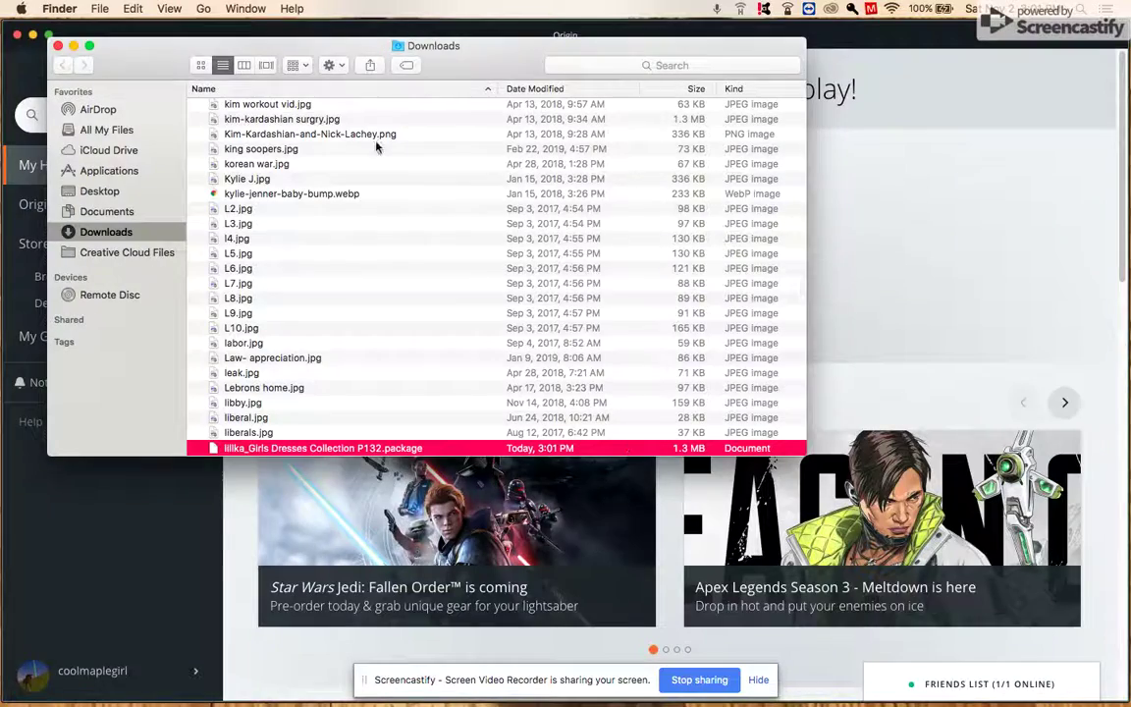
pyautogui.moveTo(456, 59); pyautogui.dragTo(659, 123)
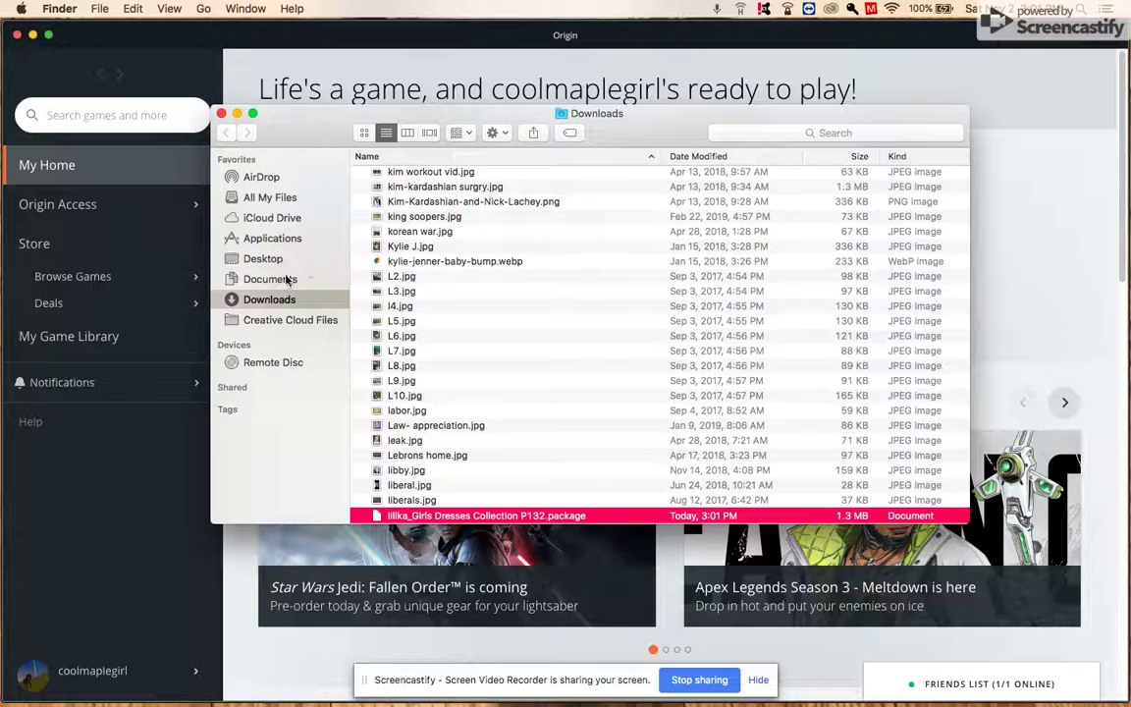
pyautogui.click(265, 259)
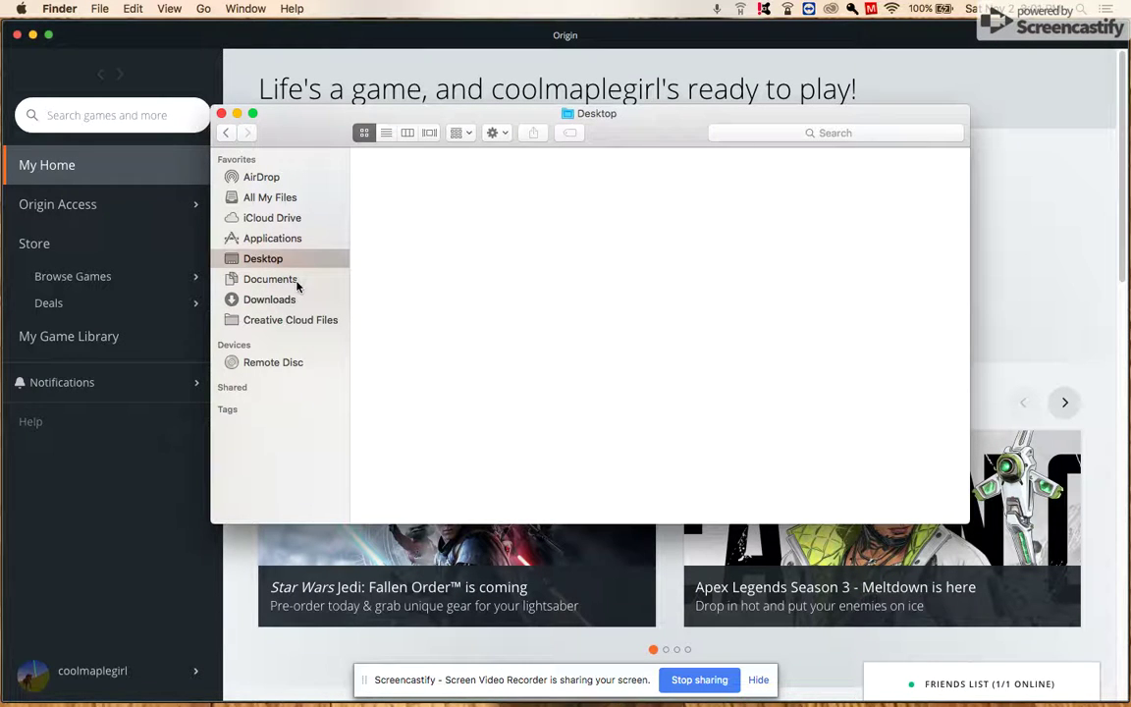
pyautogui.click(293, 281)
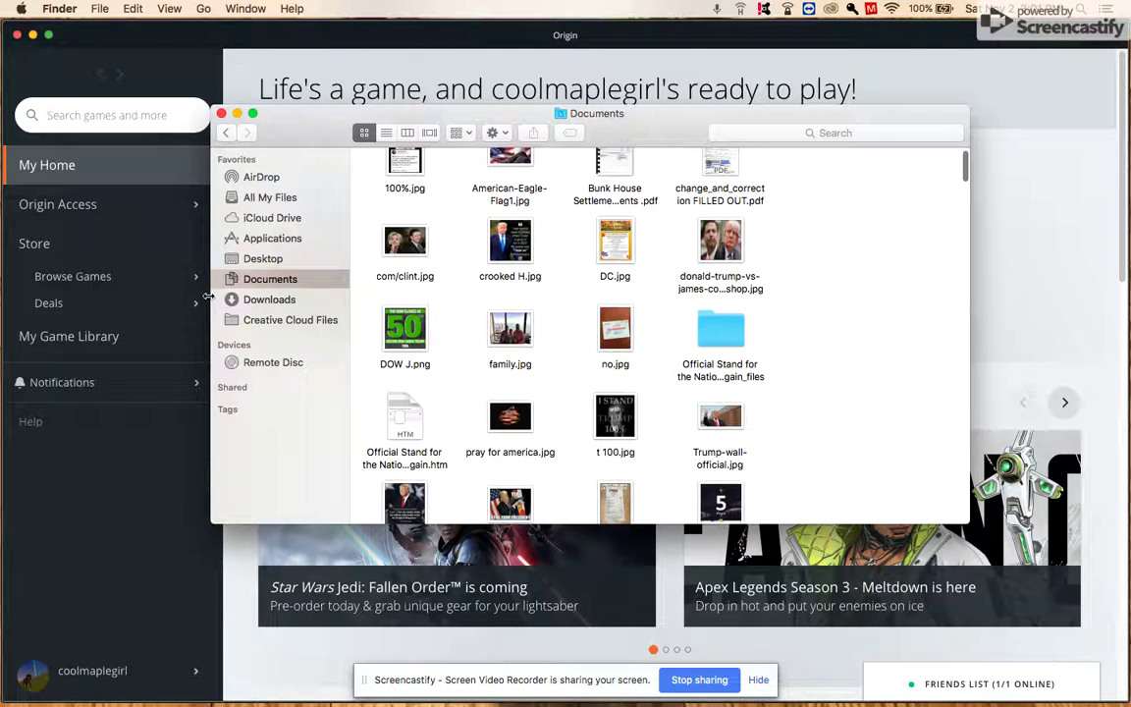
# Step: Search Finder for 'Electronic arts' and open the Electronic Arts folder to The Sims 4
pyautogui.click(860, 129)
pyautogui.write('Electro')
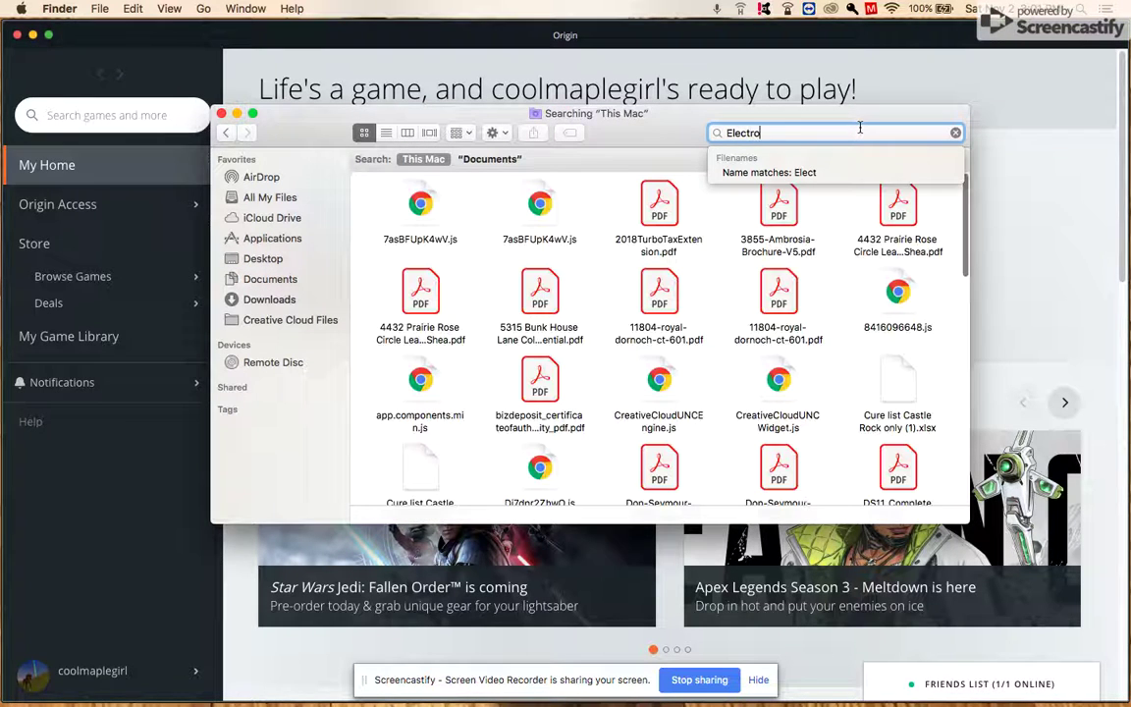
pyautogui.write('nic arts')
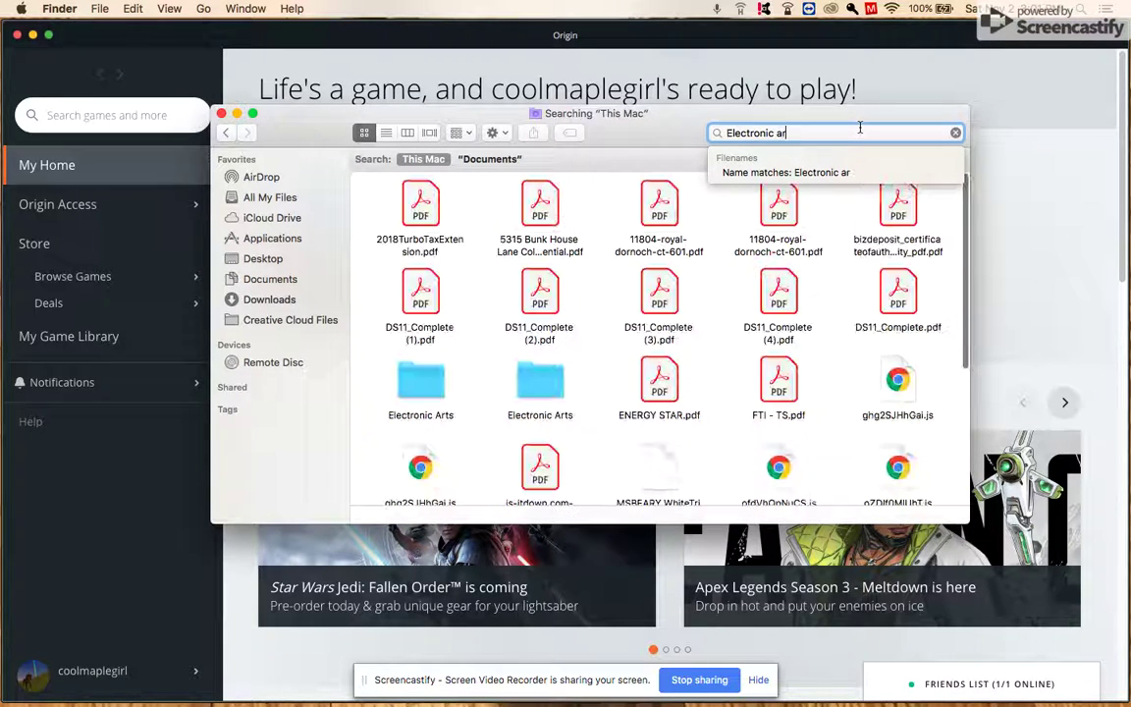
pyautogui.press('Return')
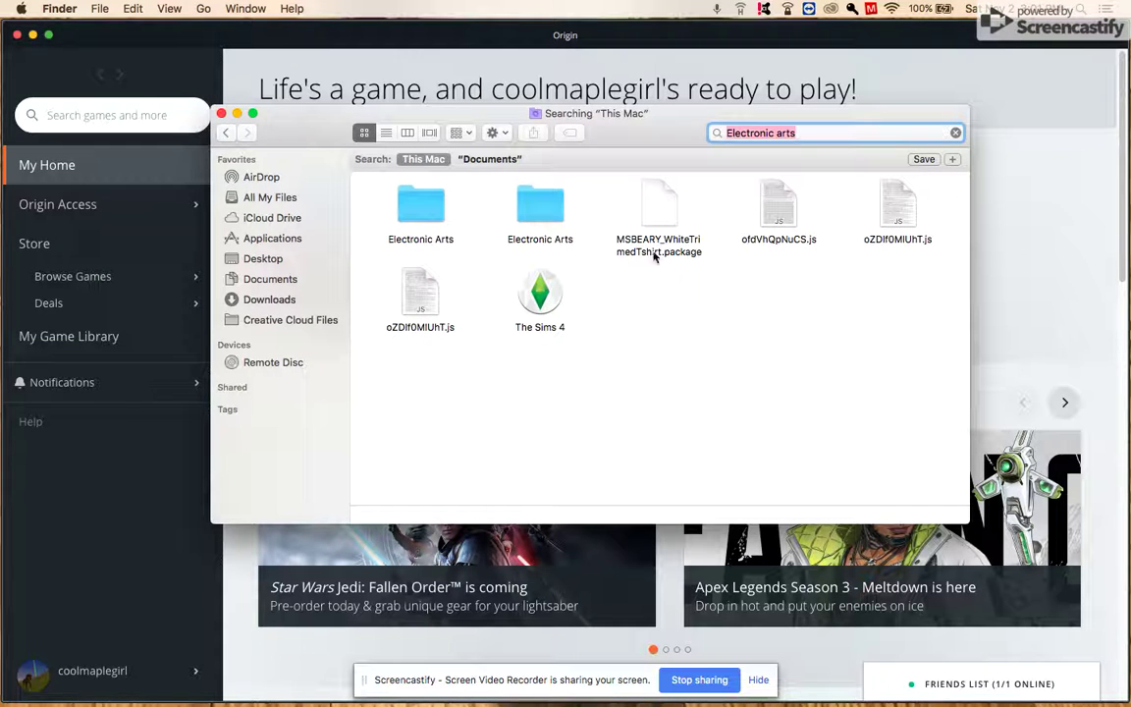
pyautogui.doubleClick(428, 214)
pyautogui.click(398, 186)
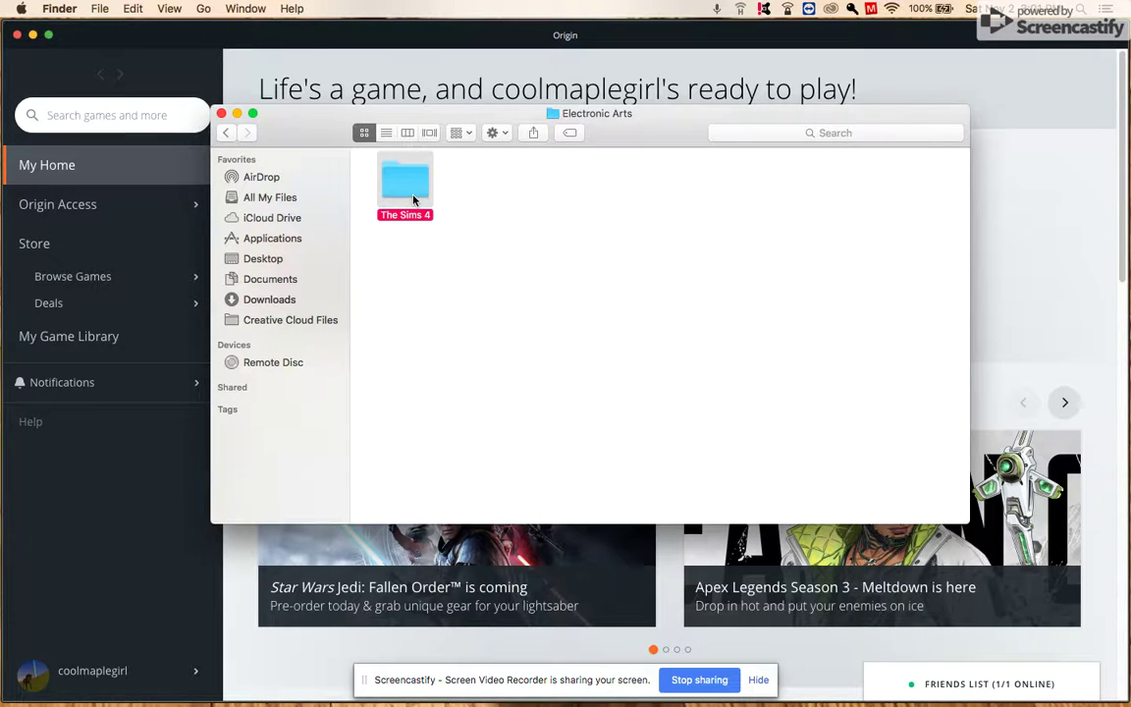
# Step: Open The Sims 4 > Mods folder and move its window aside
pyautogui.doubleClick(414, 200)
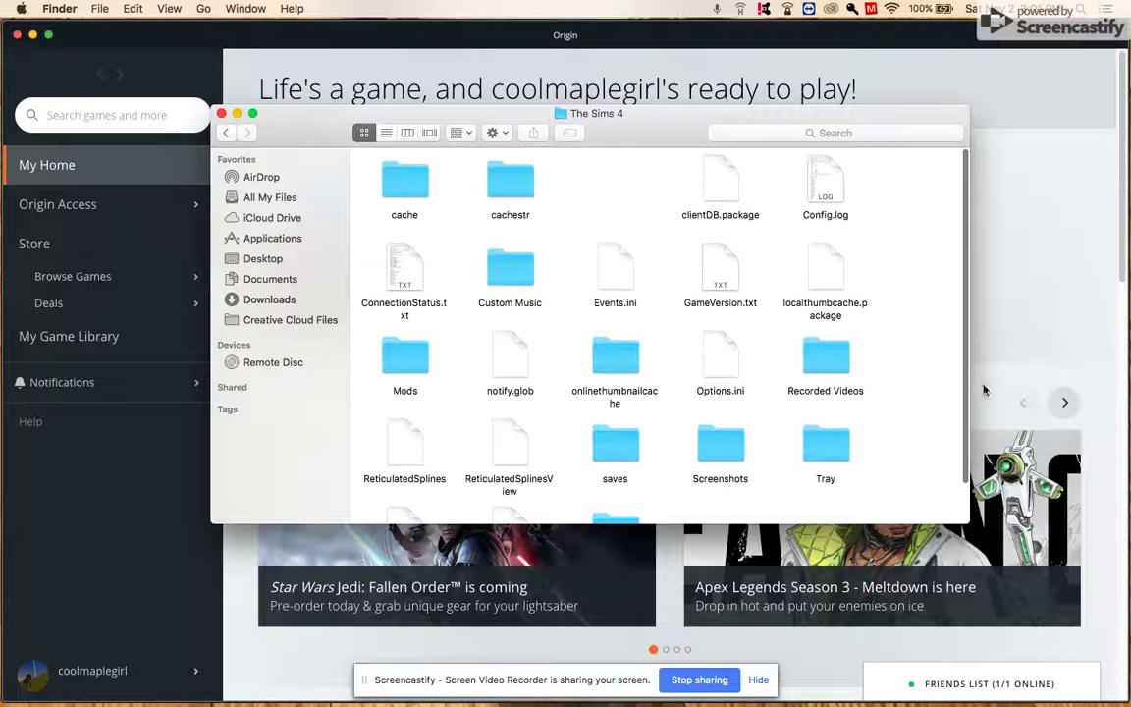
pyautogui.doubleClick(408, 361)
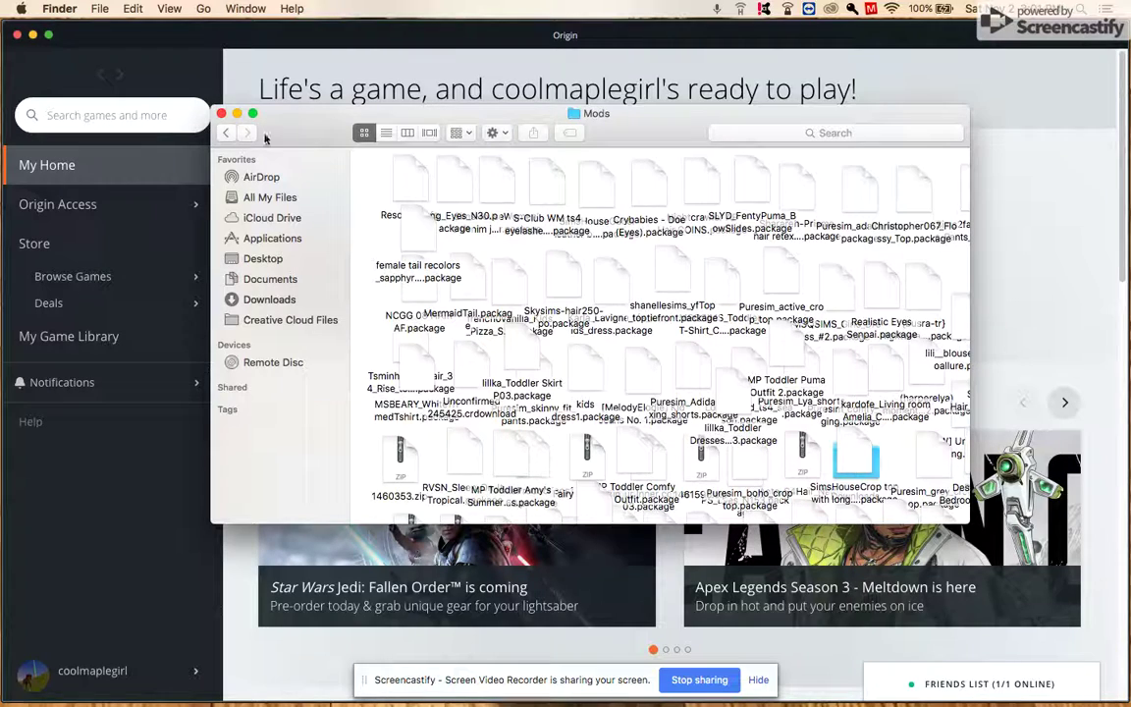
pyautogui.moveTo(392, 126); pyautogui.dragTo(203, 73)
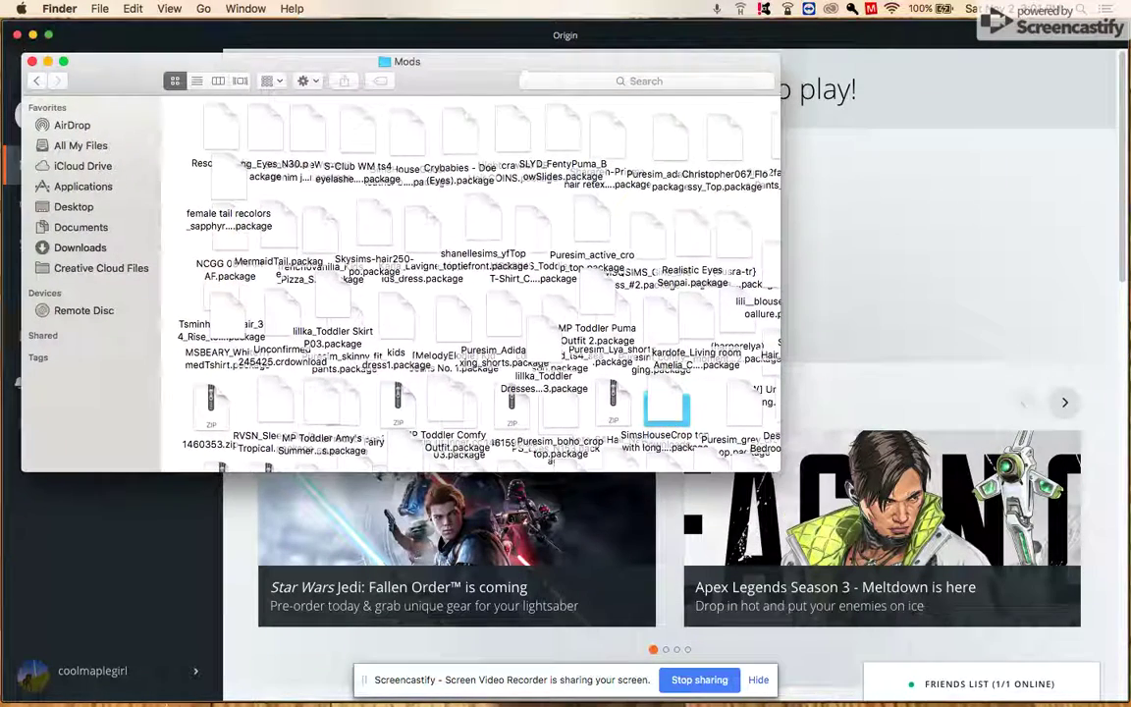
# Step: Return to Chrome and reveal the downloaded dress package in Finder
pyautogui.click(273, 618)
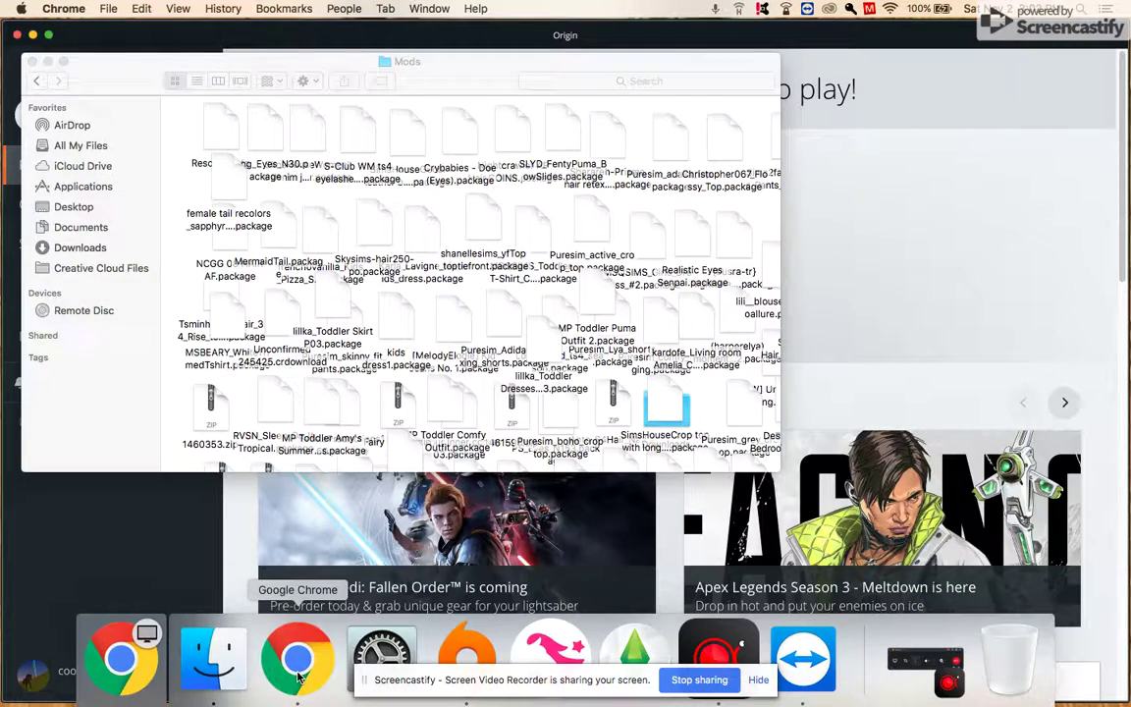
pyautogui.click(286, 666)
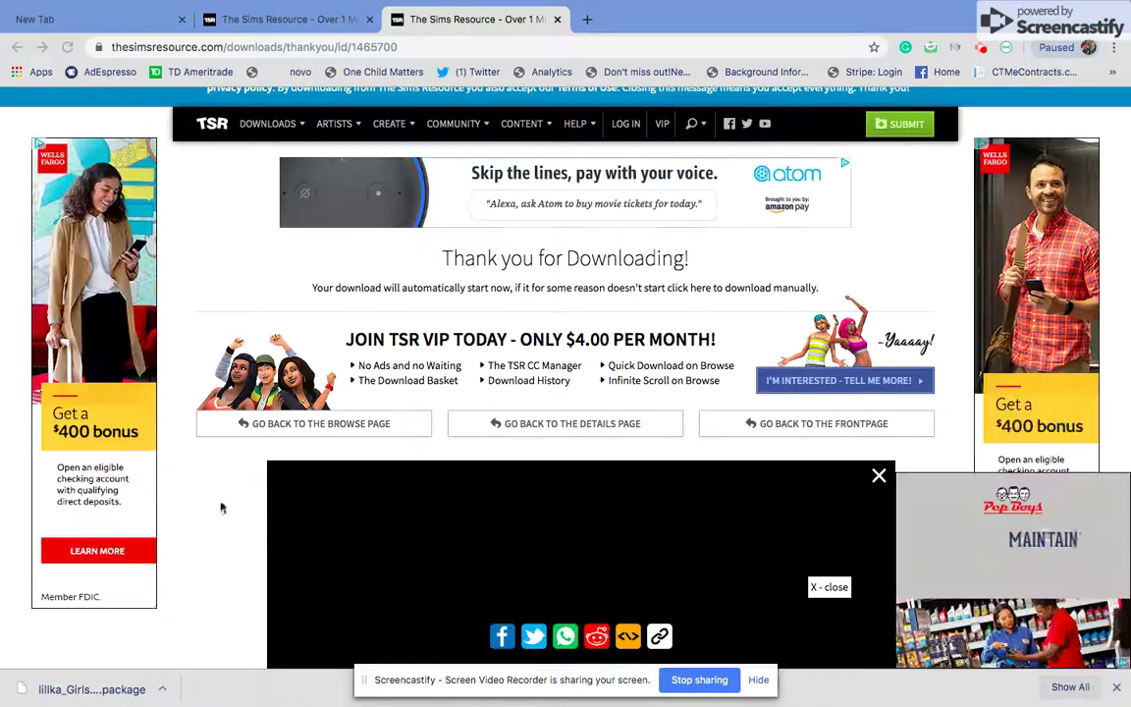
pyautogui.click(162, 690)
pyautogui.click(196, 668)
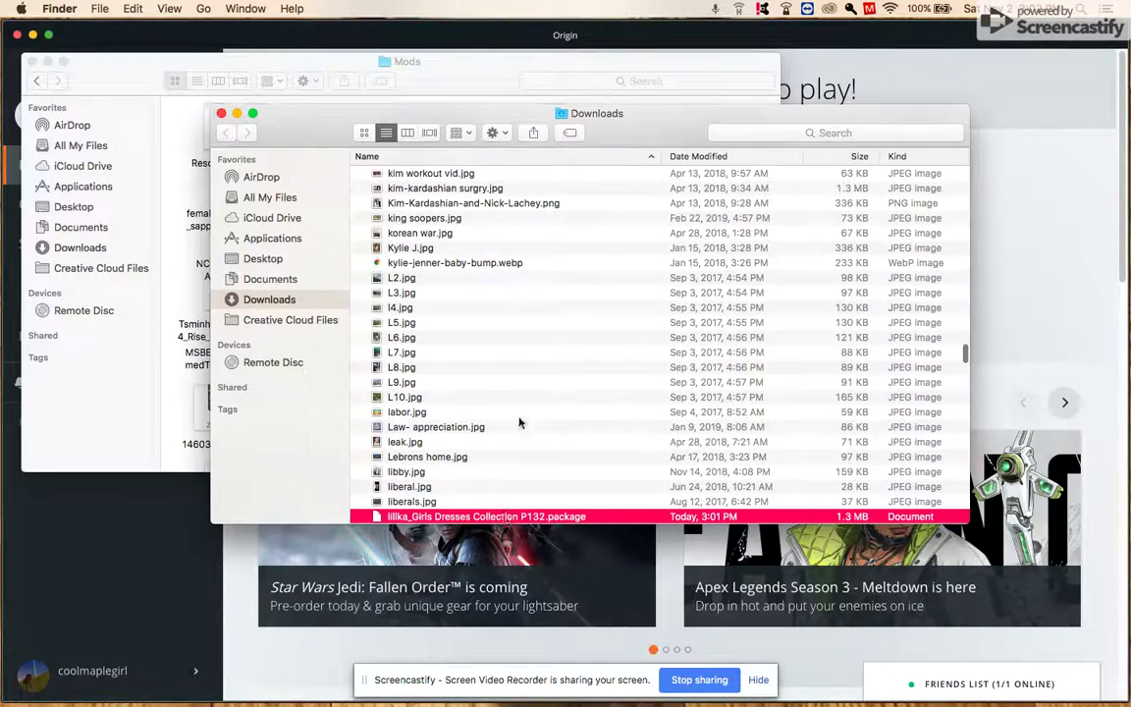
# Step: Drag the dress package into the Mods folder and close the Mods window
pyautogui.moveTo(549, 111); pyautogui.dragTo(743, 171)
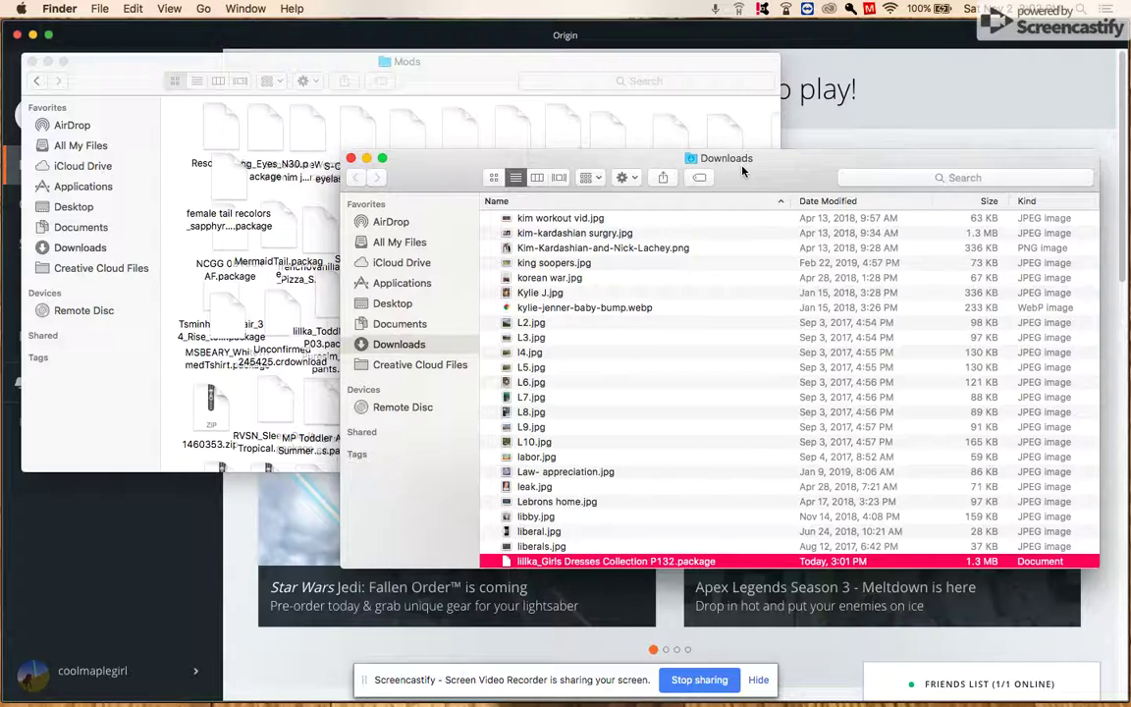
pyautogui.moveTo(653, 567); pyautogui.dragTo(429, 317)
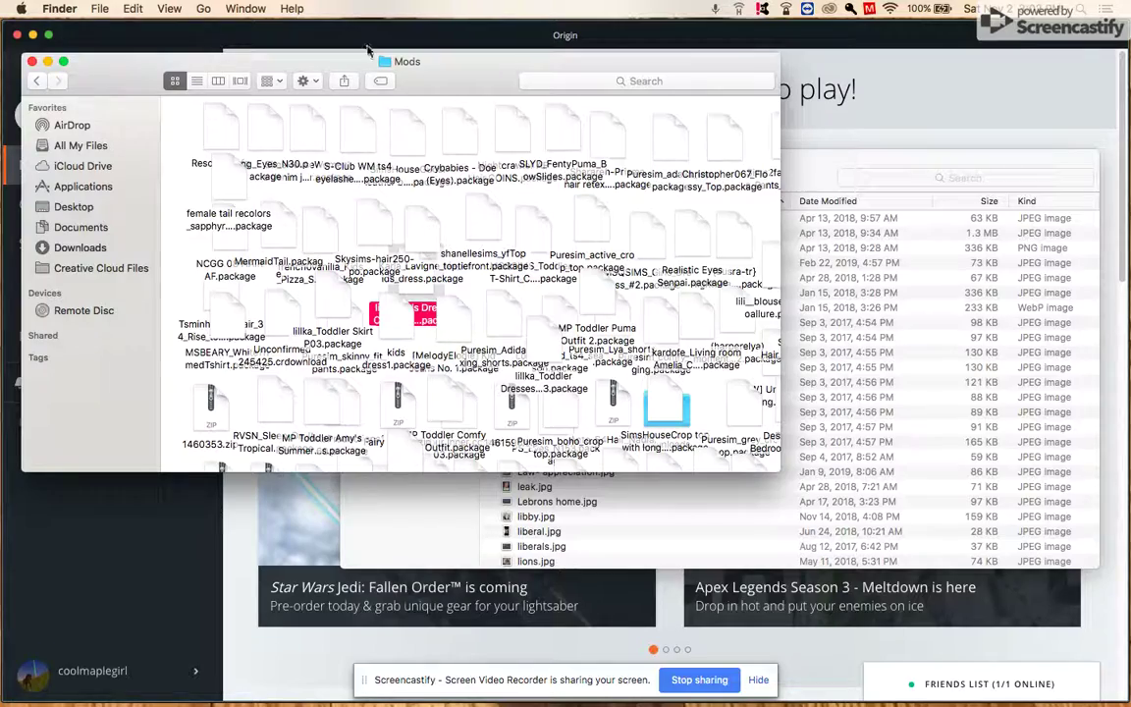
pyautogui.moveTo(387, 70); pyautogui.dragTo(715, 174)
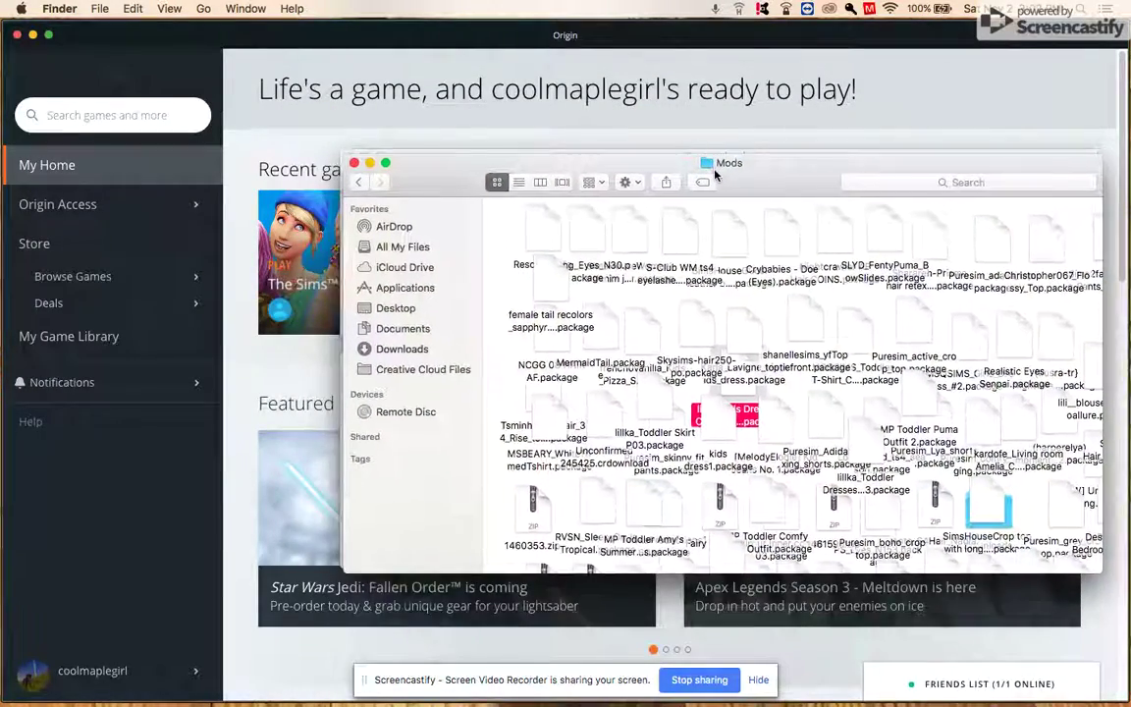
pyautogui.click(354, 163)
# Step: Close the Downloads window, launch The Sims 4 from Origin's recent games, and minimize Origin
pyautogui.click(354, 161)
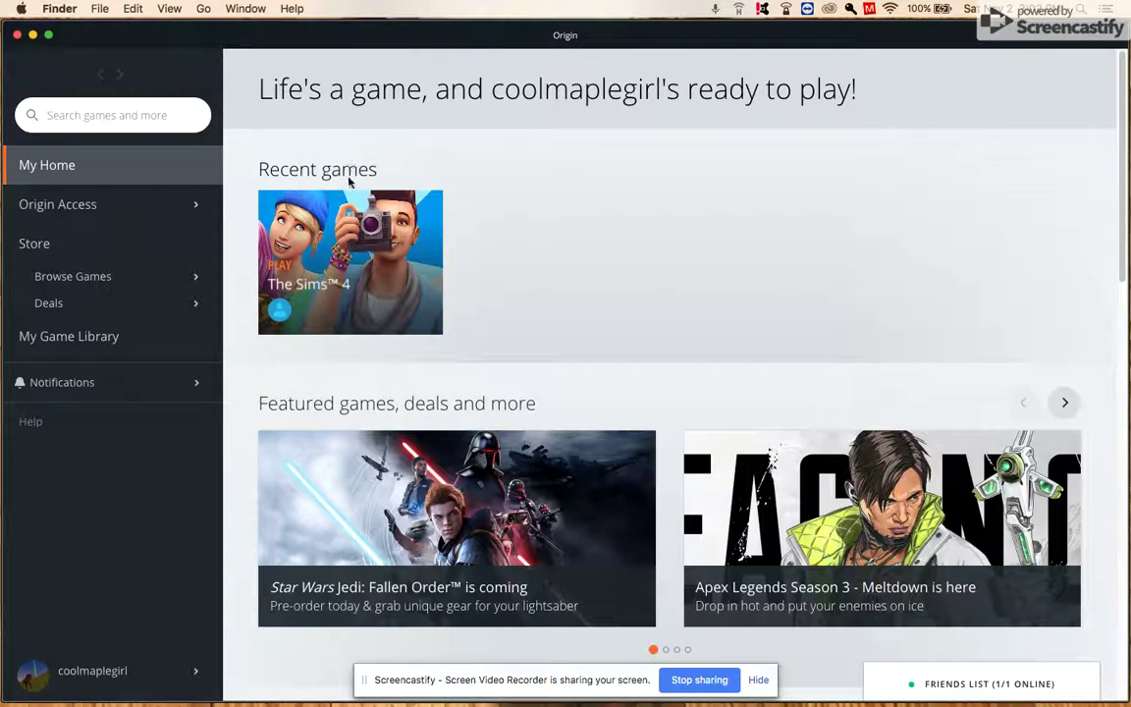
pyautogui.click(306, 293)
pyautogui.press('super+m')
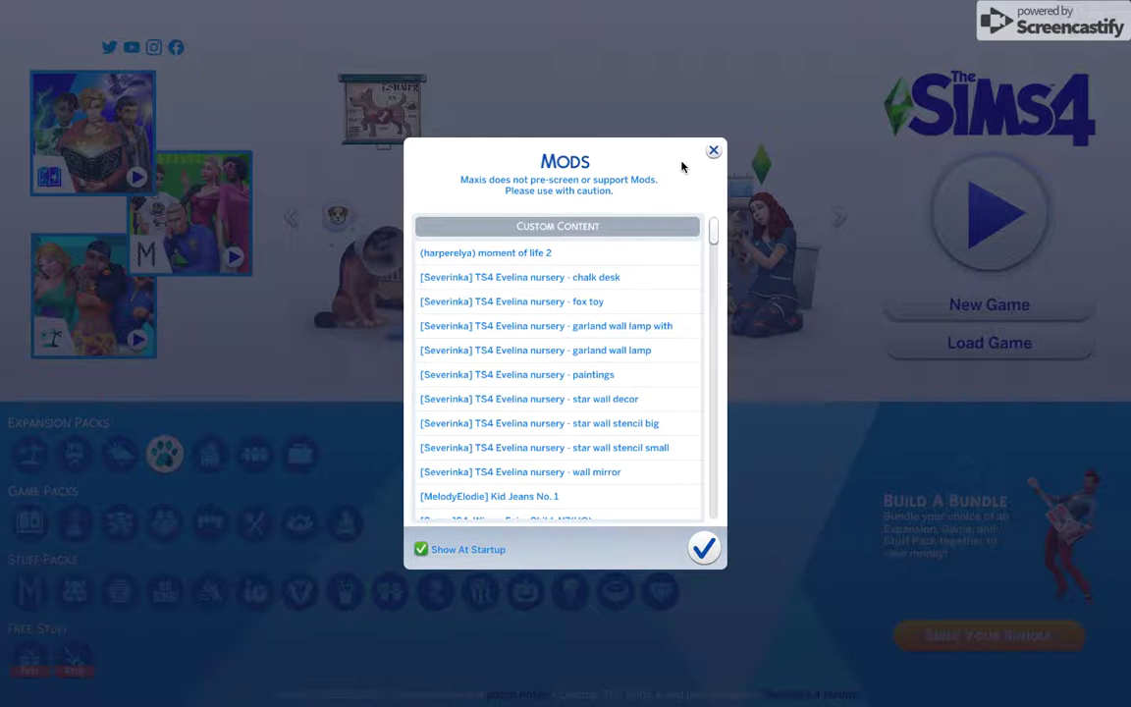
# Step: Close the installed mods notice and press Play to load the Newcrest neighbourhood
pyautogui.moveTo(717, 236); pyautogui.dragTo(753, 211)
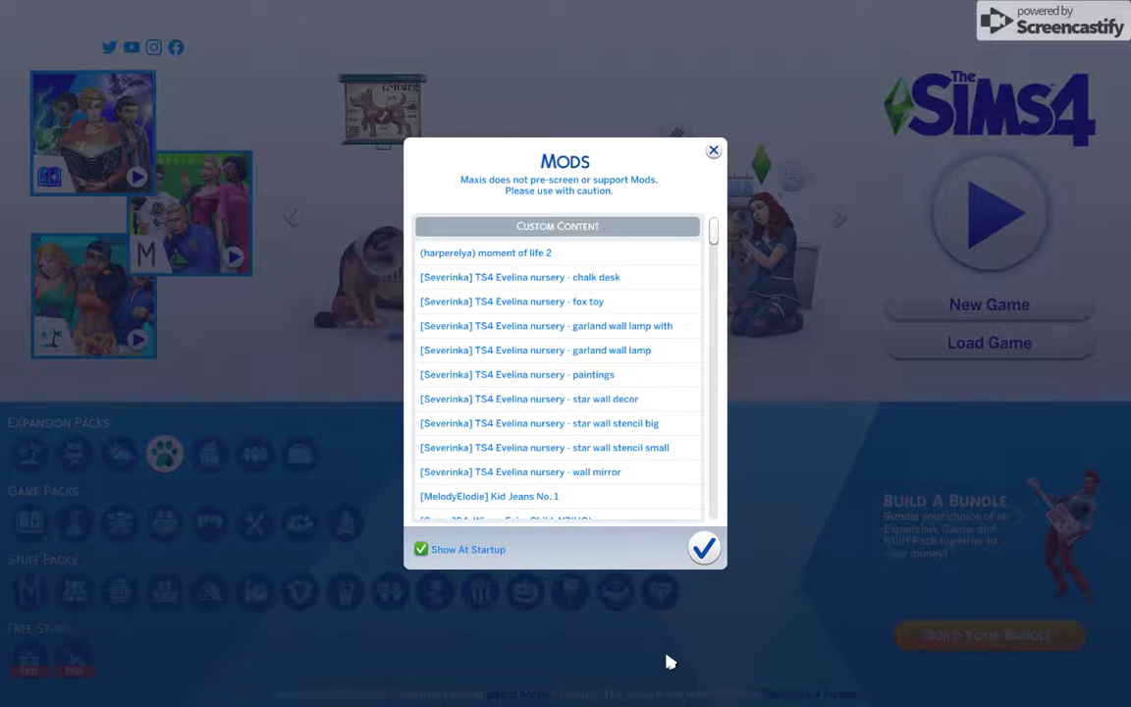
pyautogui.click(704, 550)
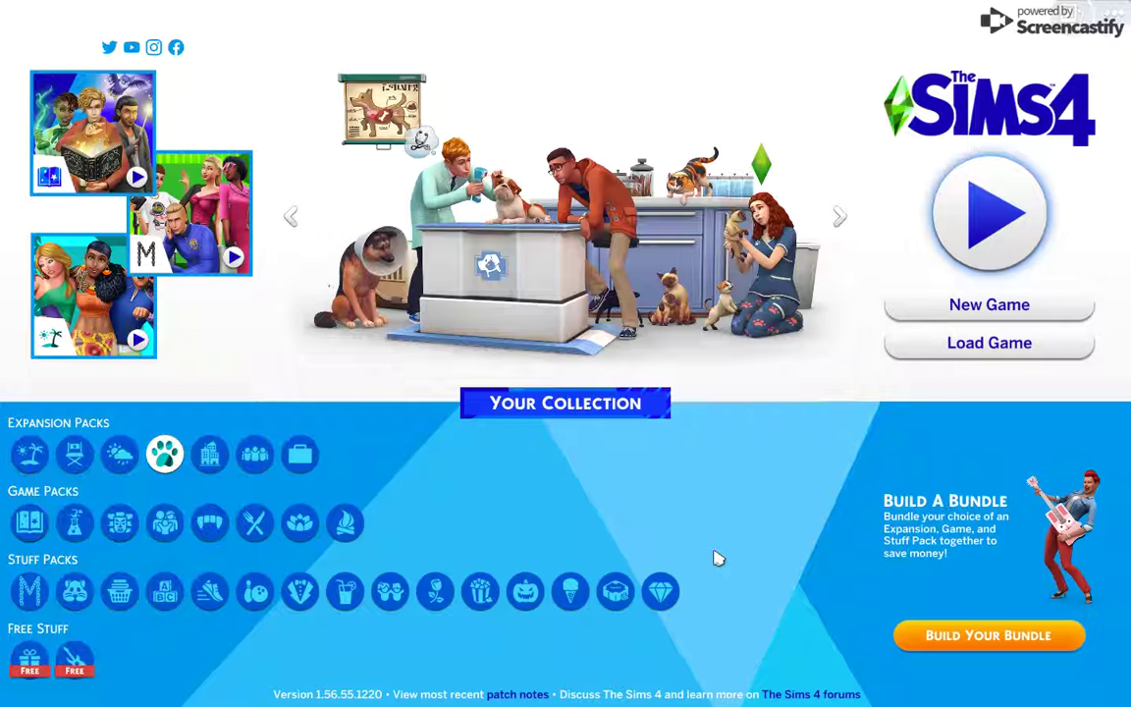
pyautogui.click(979, 260)
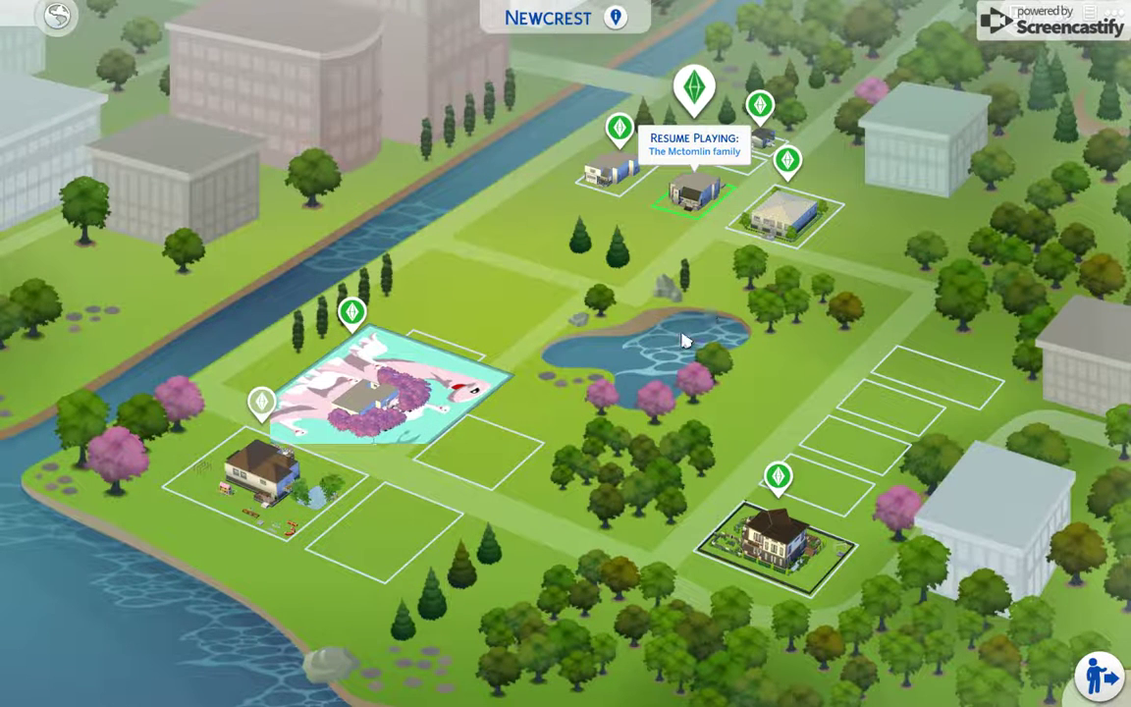
# Step: Pick the pink lot's household and go into Create-a-Sim
pyautogui.click(391, 396)
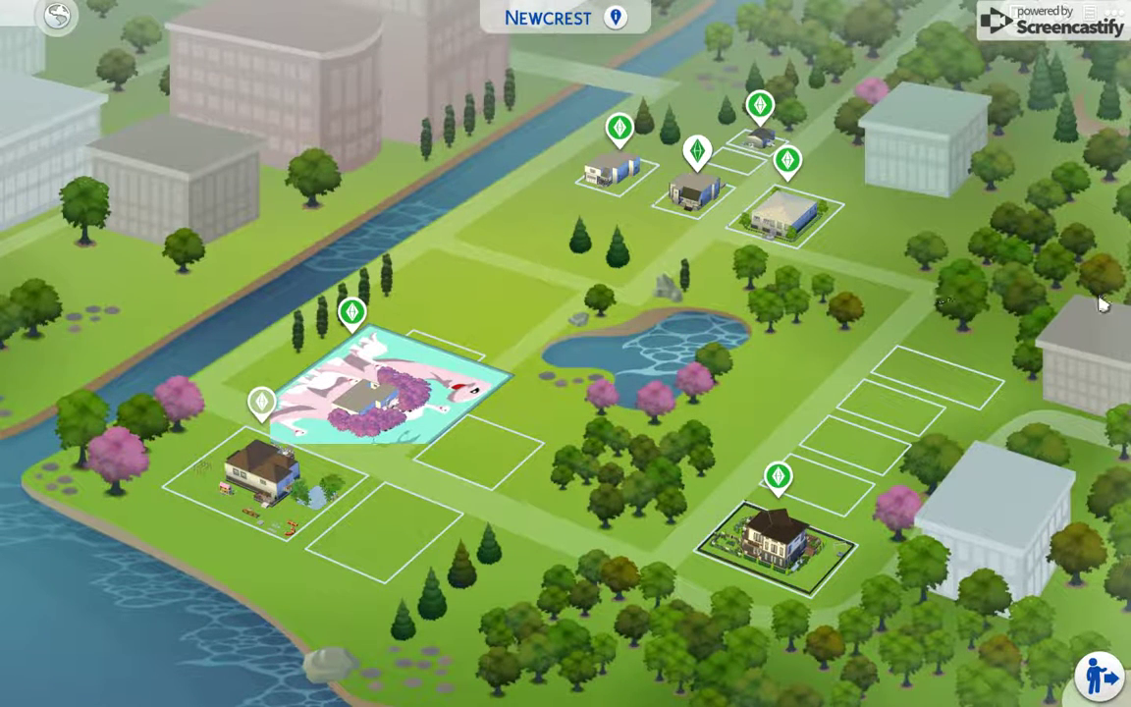
pyautogui.click(1113, 676)
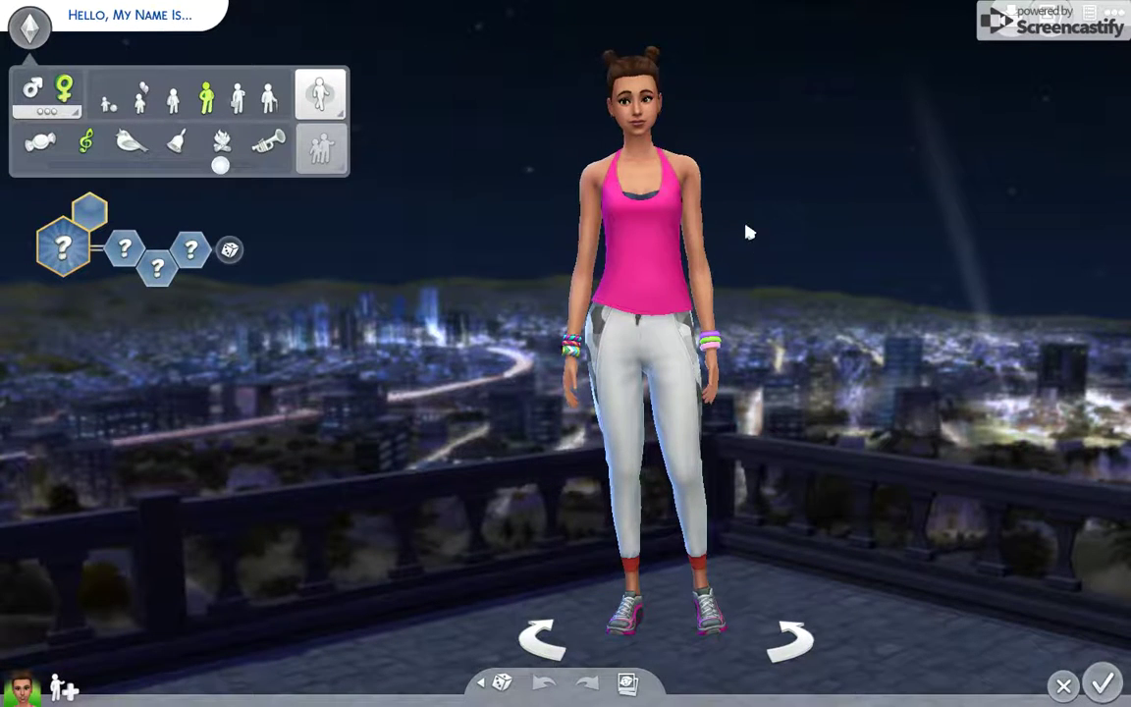
# Step: Change the new young adult Sim to a child girl and show her Full Body outfits
pyautogui.click(645, 98)
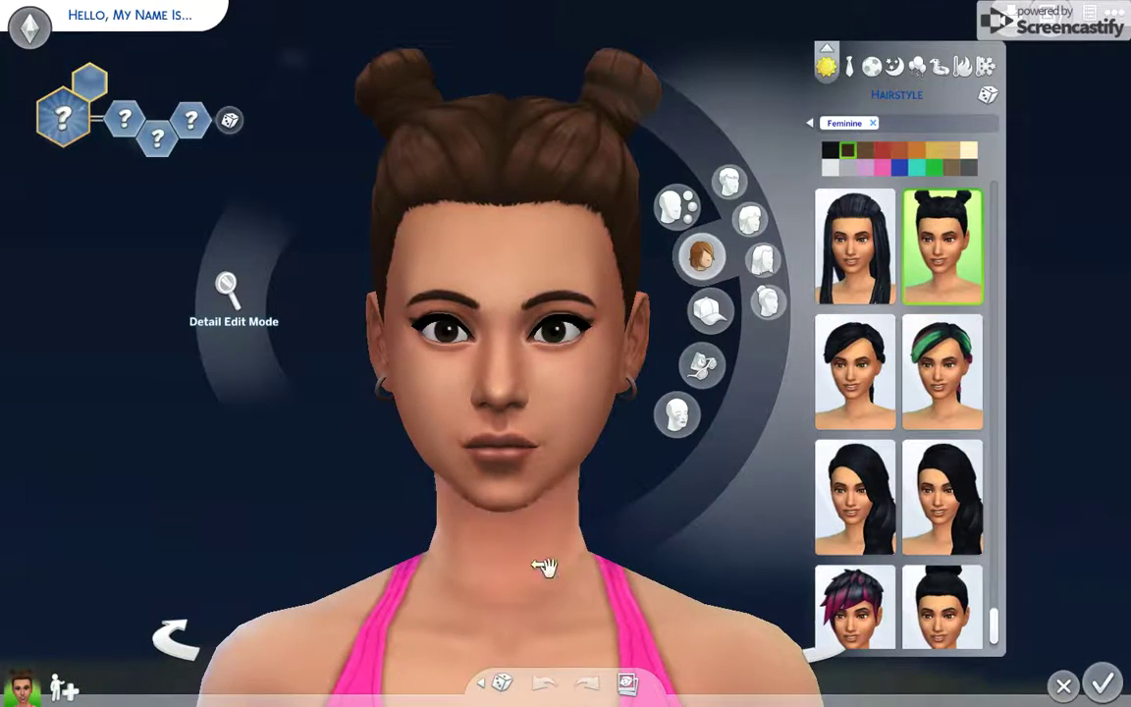
pyautogui.click(30, 29)
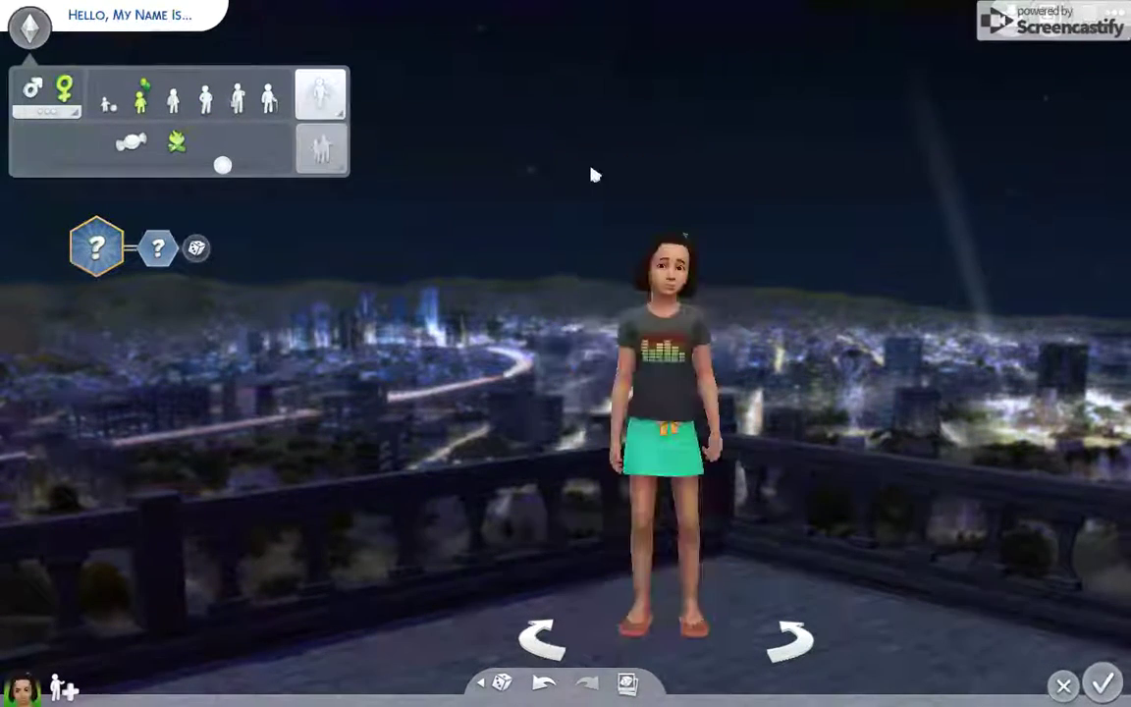
pyautogui.click(716, 373)
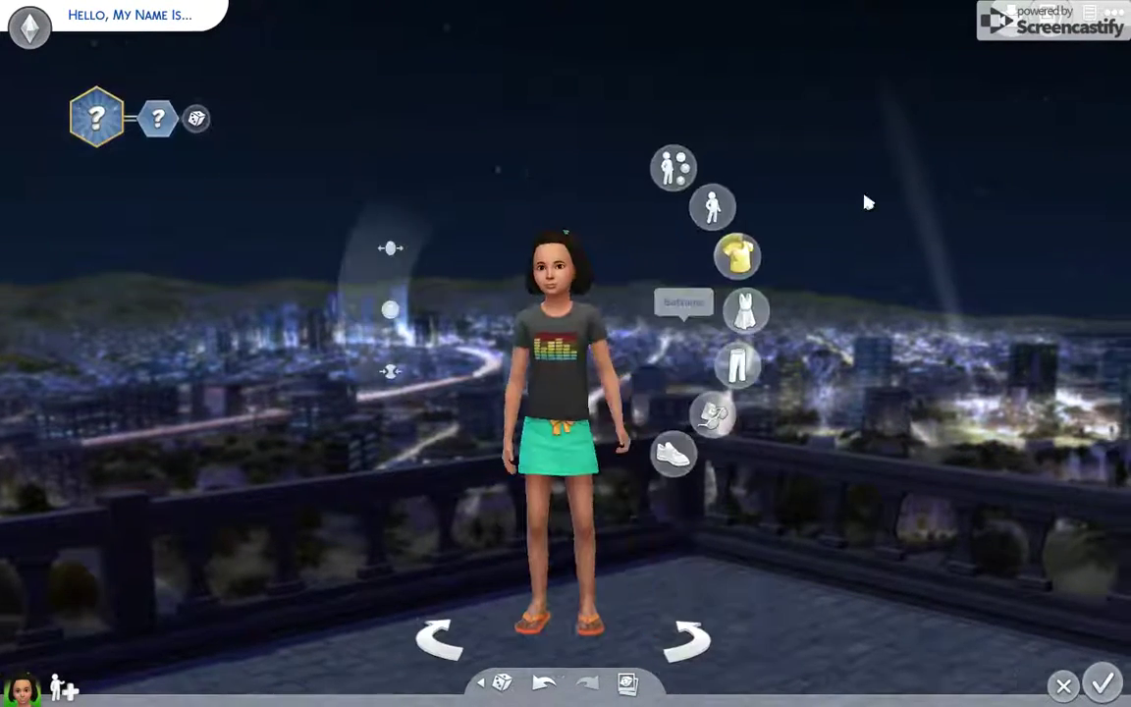
pyautogui.click(648, 310)
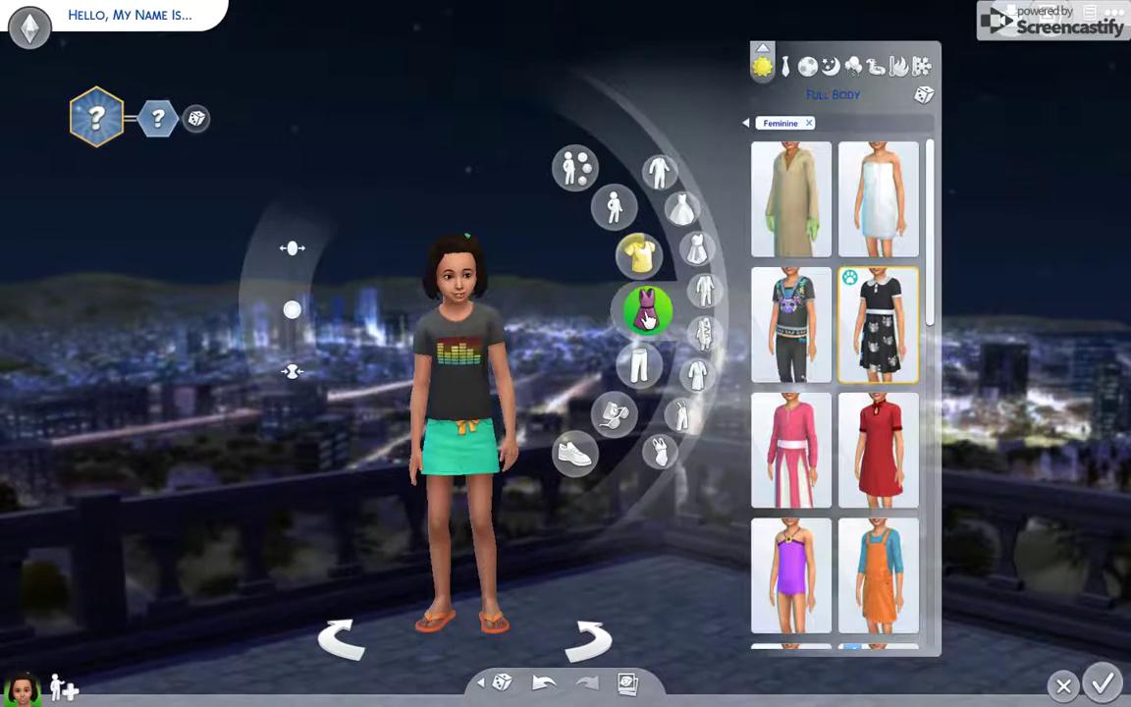
# Step: Filter Full Body outfits to Custom Content and dress the child in the teal leaf-print dress
pyautogui.moveTo(929, 211); pyautogui.dragTo(940, 491)
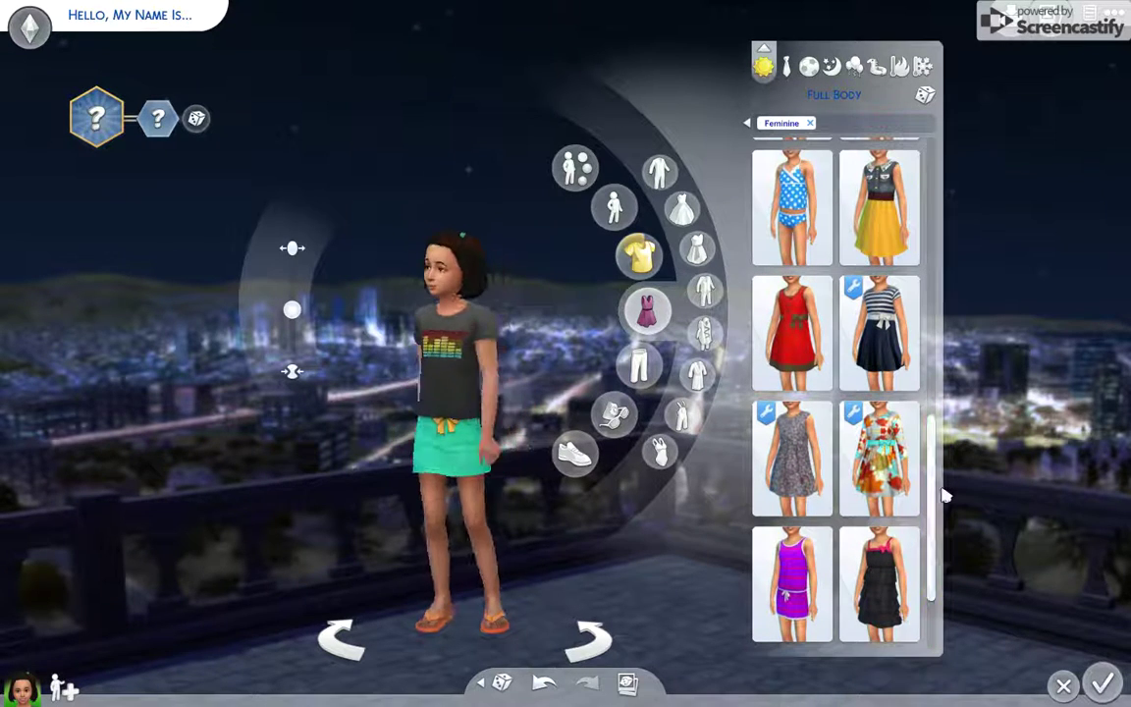
pyautogui.click(748, 124)
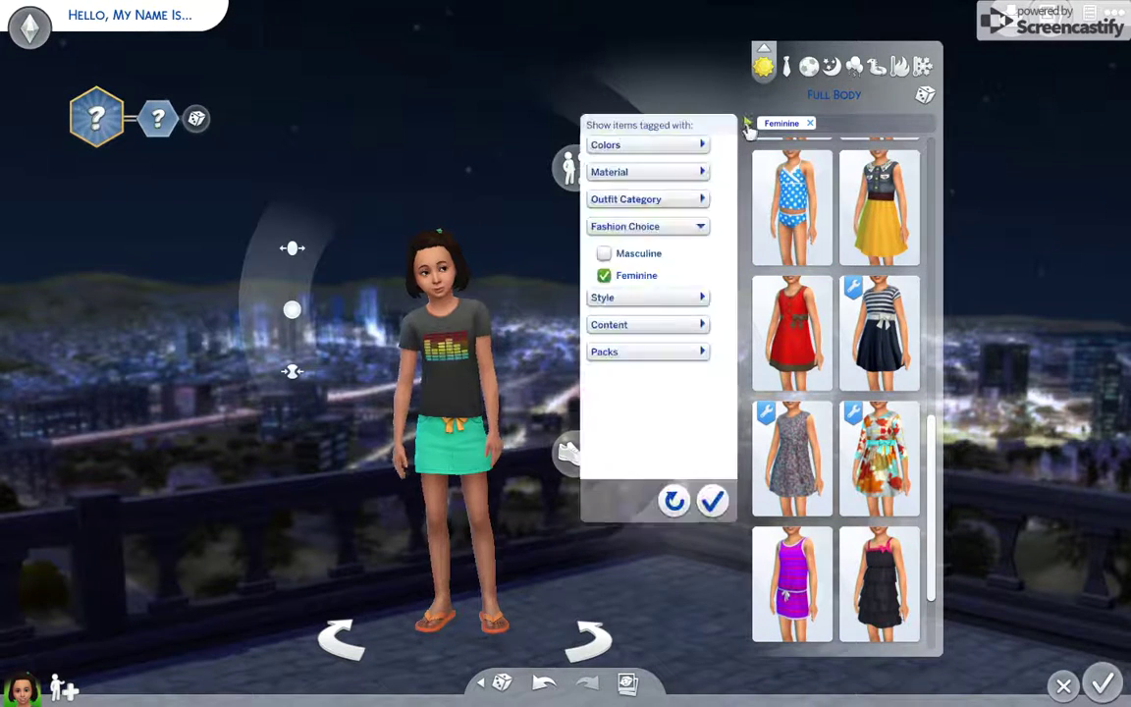
pyautogui.click(633, 326)
pyautogui.click(651, 374)
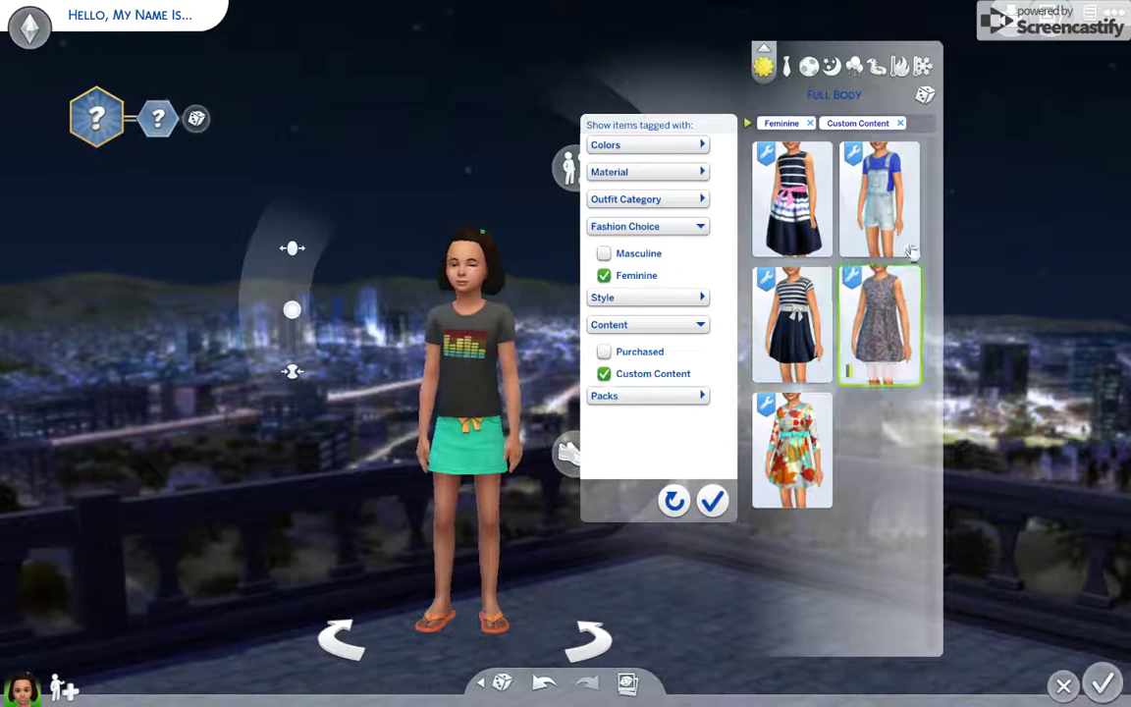
pyautogui.click(749, 124)
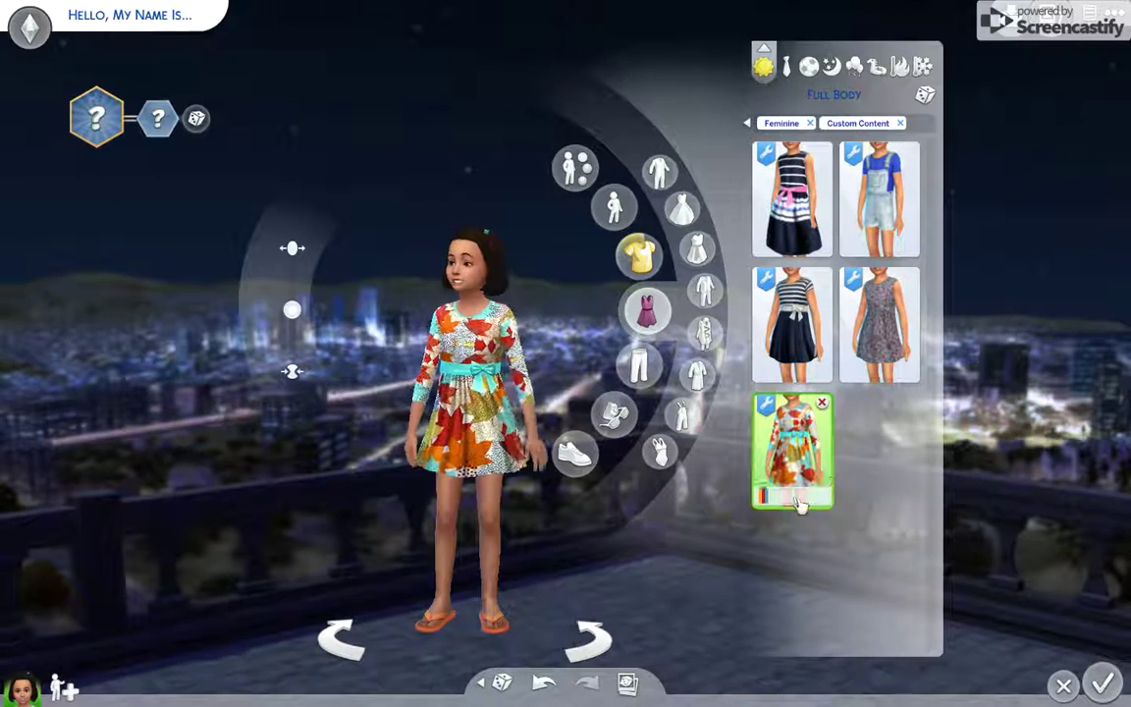
pyautogui.click(800, 525)
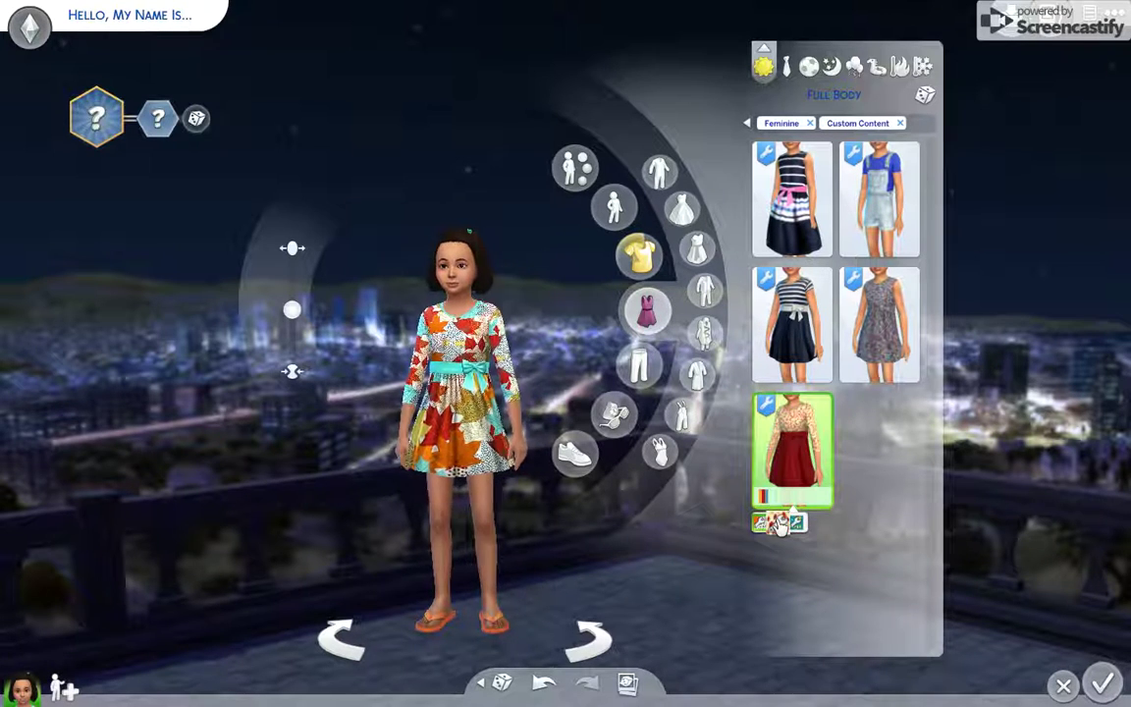
pyautogui.click(793, 526)
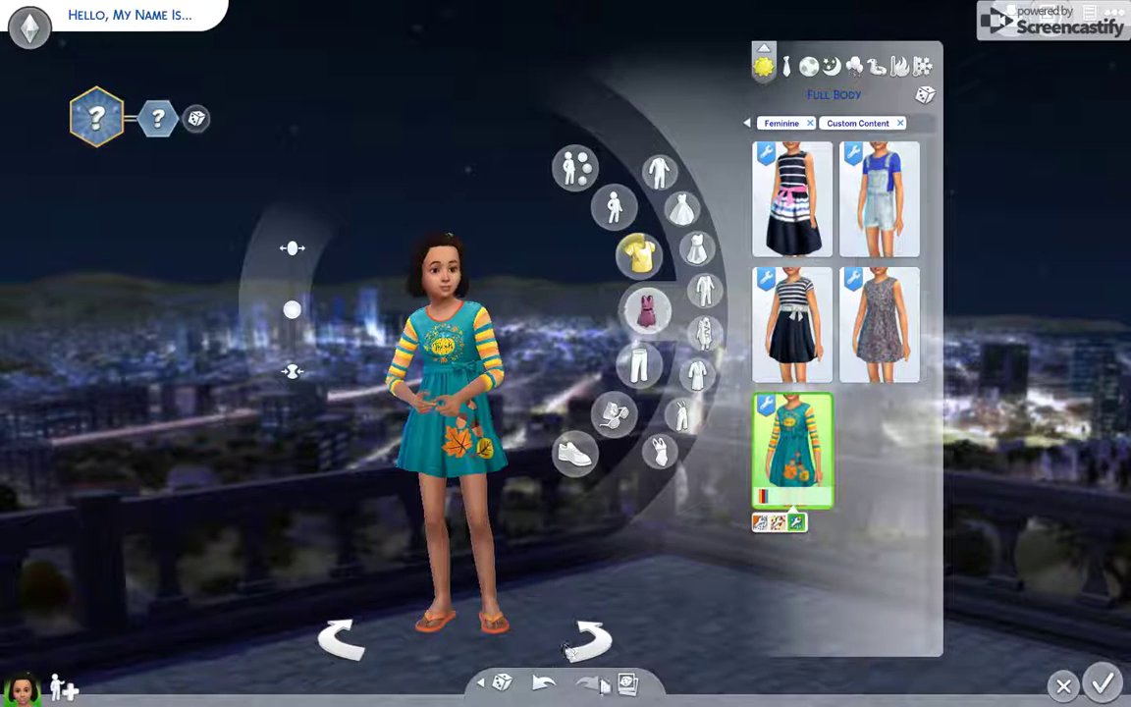